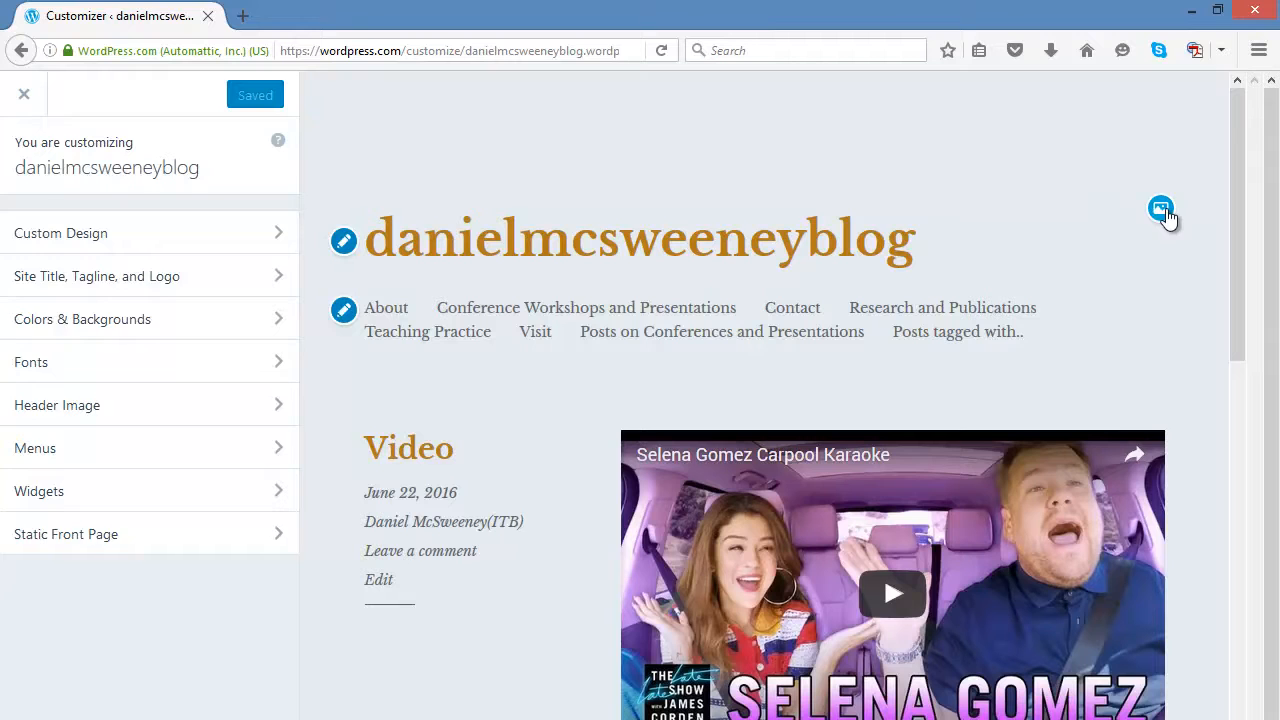
Check the header image and menu settings from the page preview and look through the blog's posts.
{"action": "left_click", "coordinate": [22, 152]}
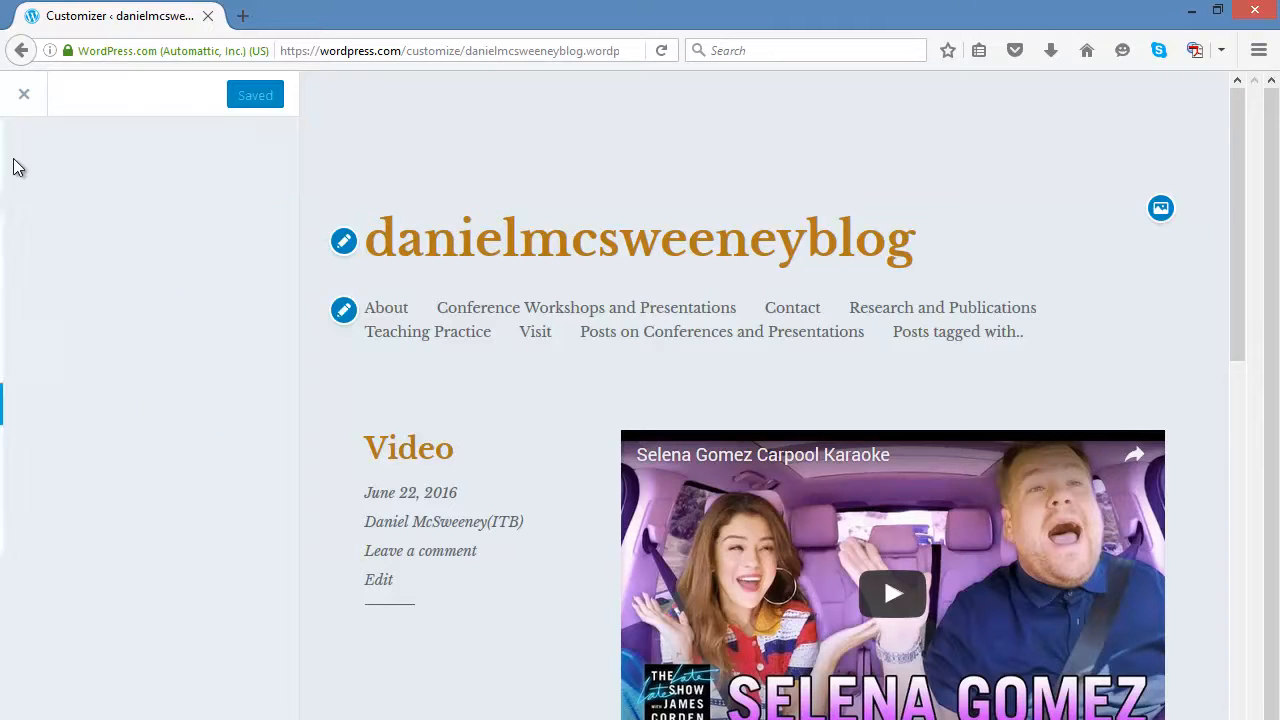
{"action": "left_click", "coordinate": [344, 312]}
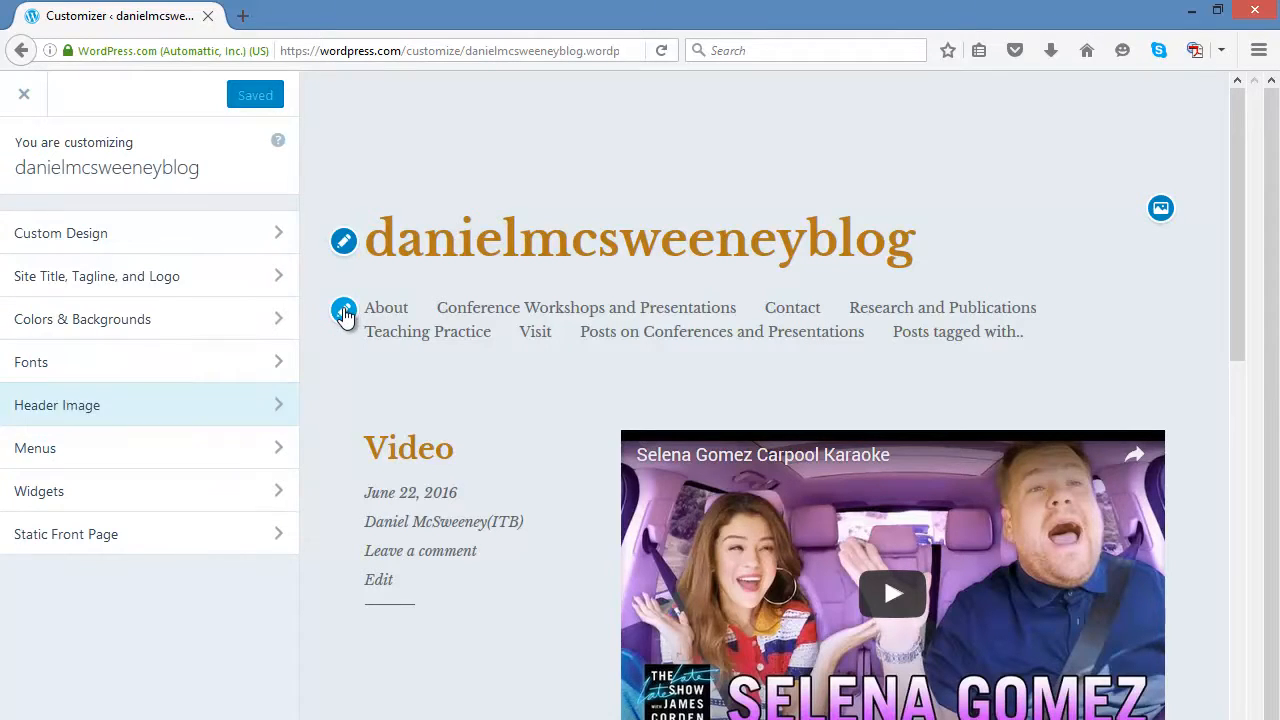
{"action": "left_click", "coordinate": [27, 157]}
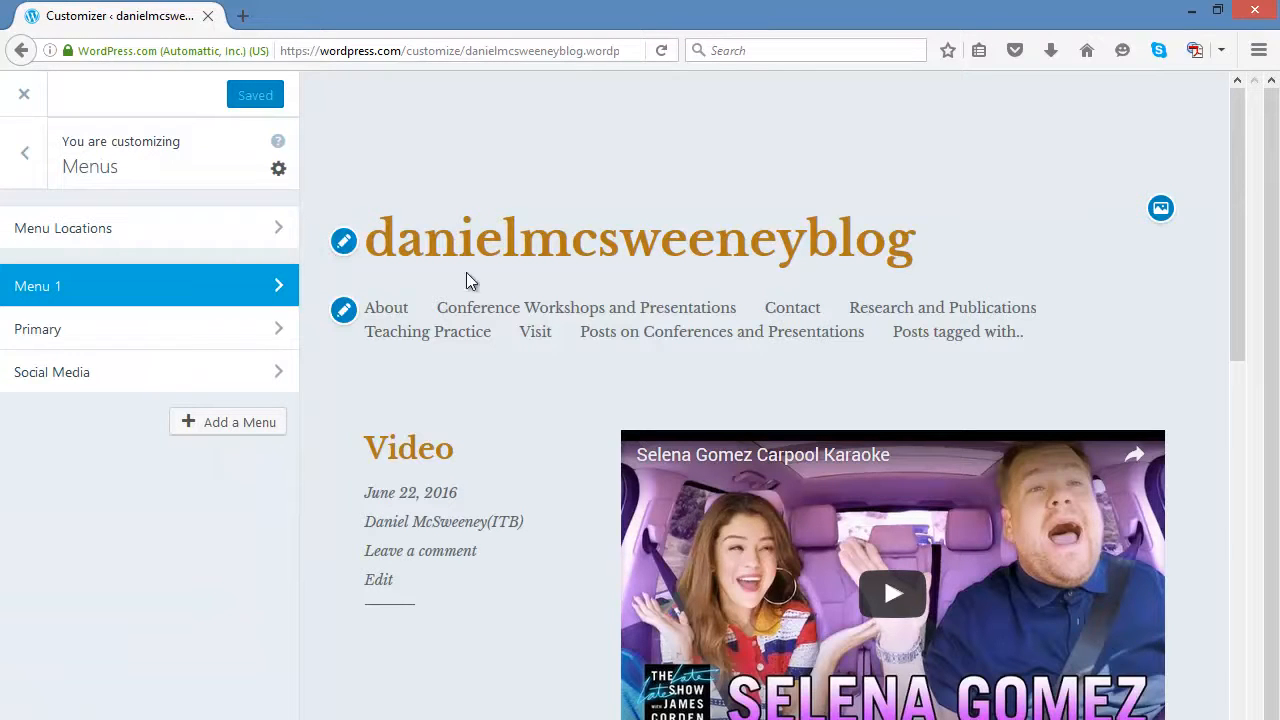
{"action": "scroll", "coordinate": [472, 440], "scroll_direction": "down", "scroll_amount": 15}
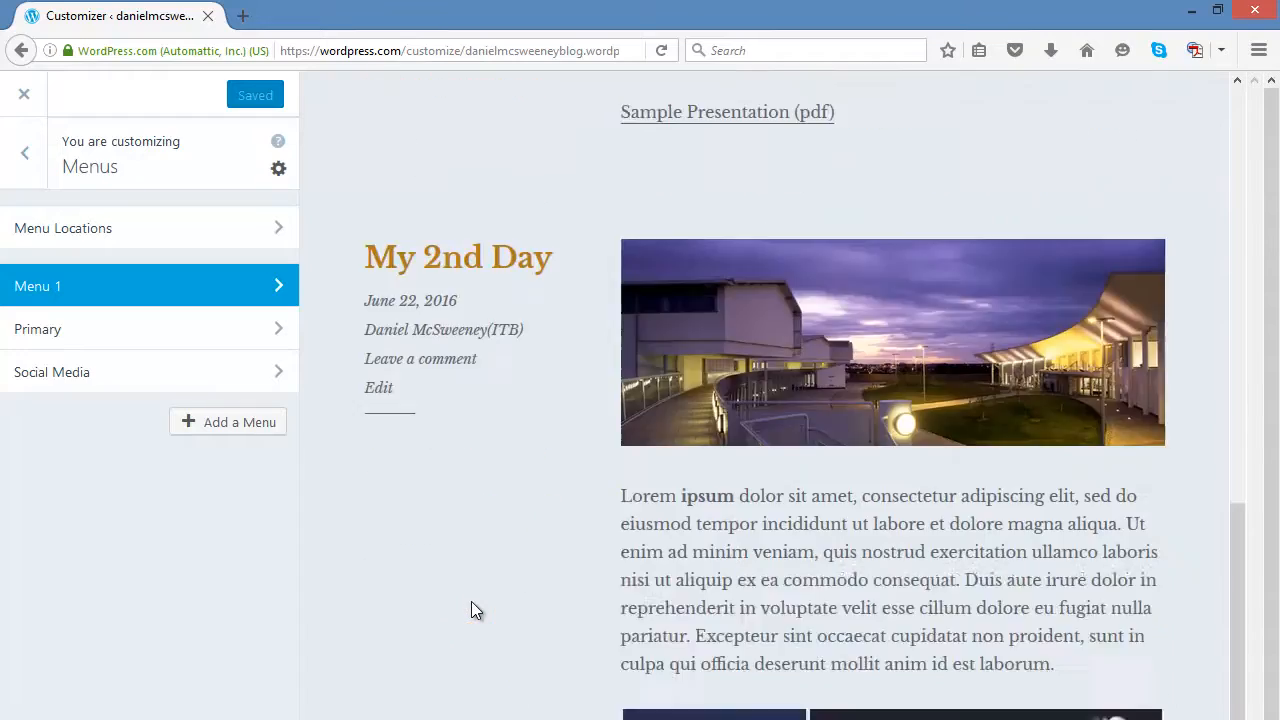
{"action": "scroll", "coordinate": [471, 605], "scroll_direction": "up", "scroll_amount": 15}
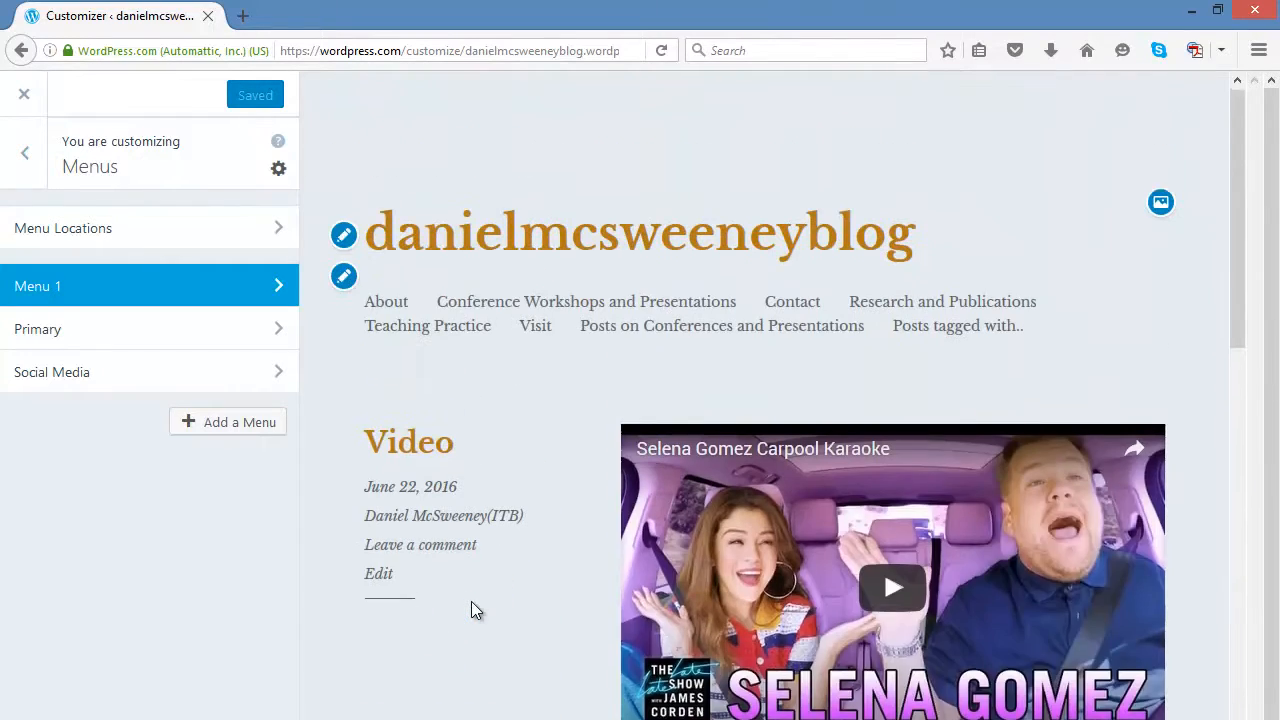
{"action": "left_click", "coordinate": [28, 178]}
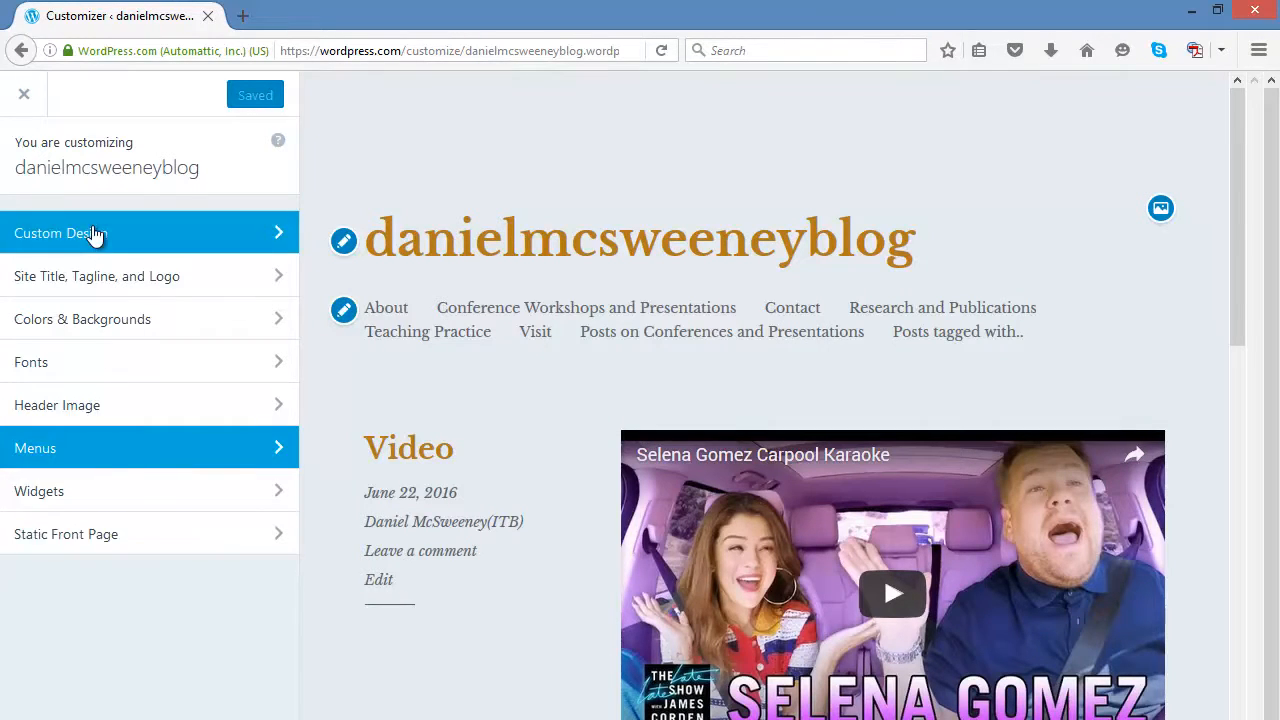
Set the site title to "My ePortfolio" and the tagline to "A sample ePortfolio".
{"action": "left_click", "coordinate": [100, 278]}
{"action": "left_click_drag", "start_coordinate": [199, 261], "coordinate": [22, 256]}
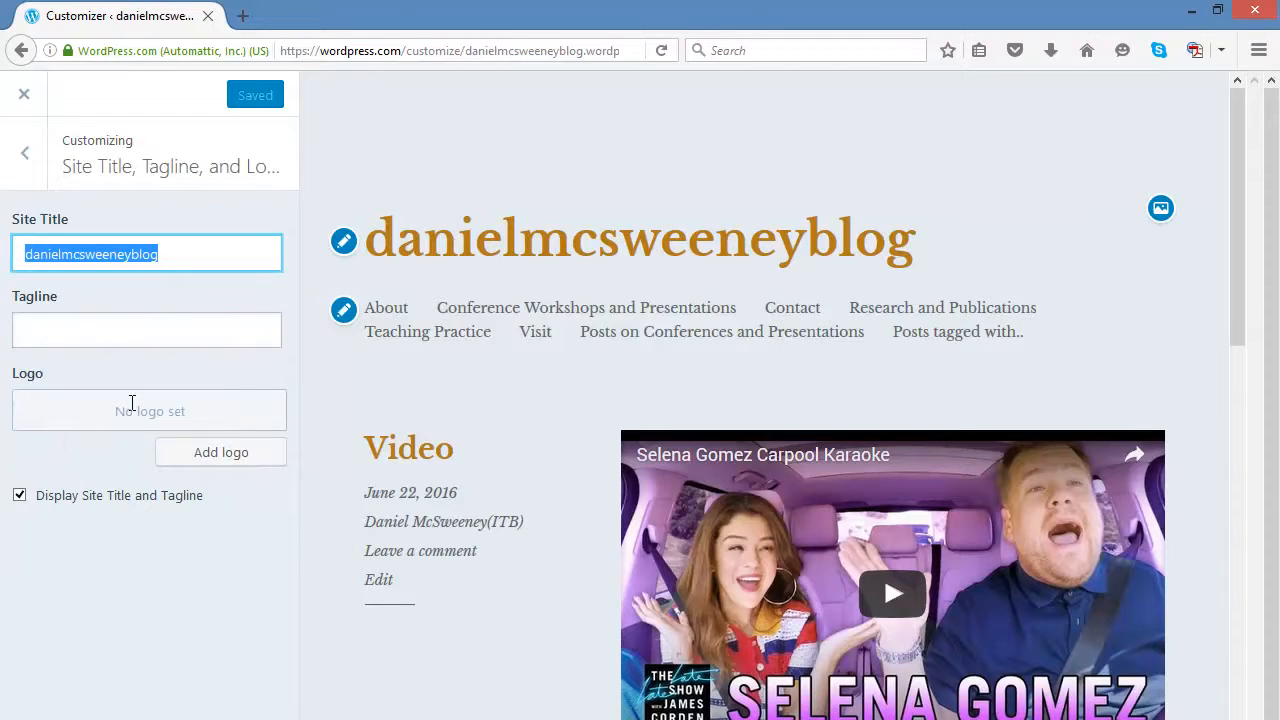
{"action": "type", "text": "My e"}
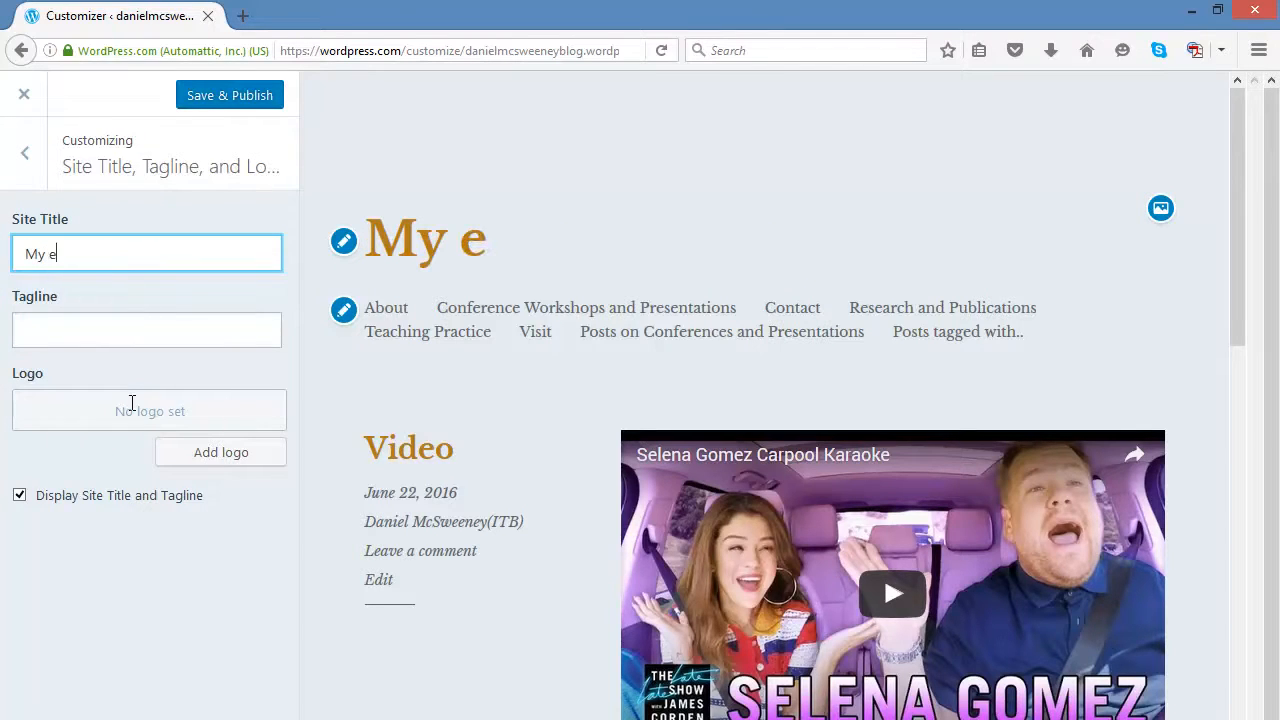
{"action": "type", "text": "Portfolio"}
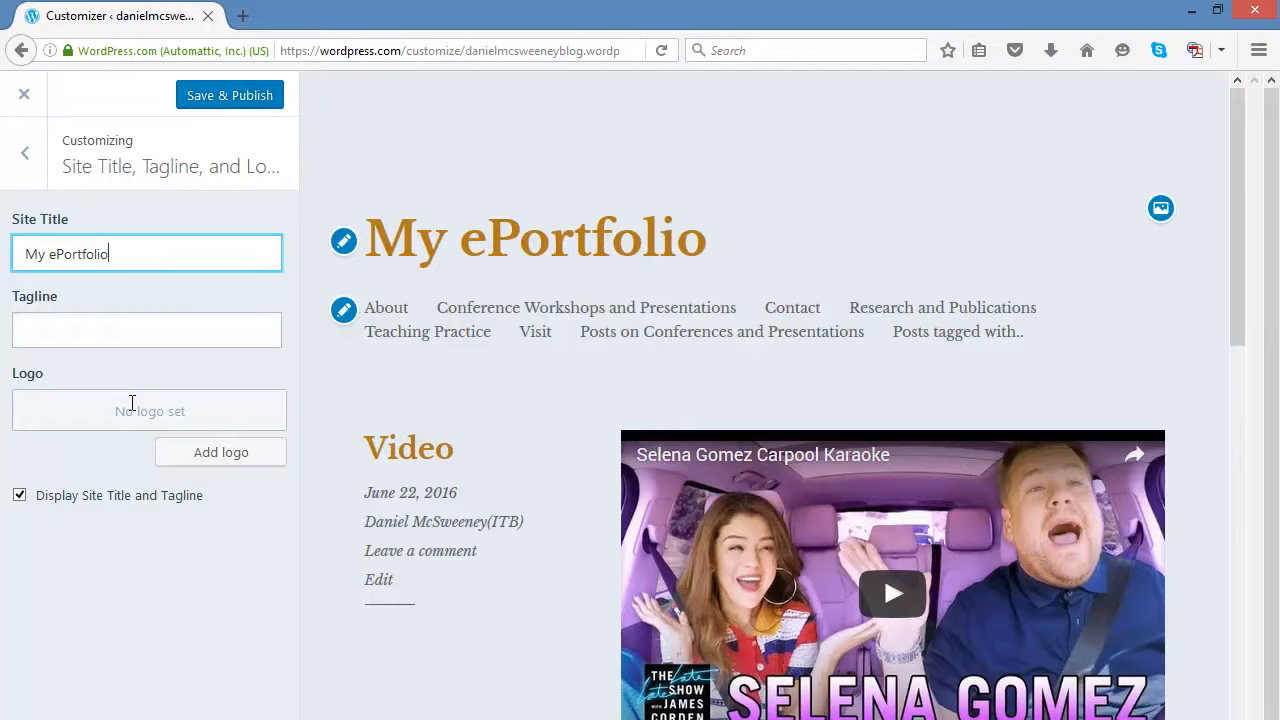
{"action": "left_click", "coordinate": [87, 336]}
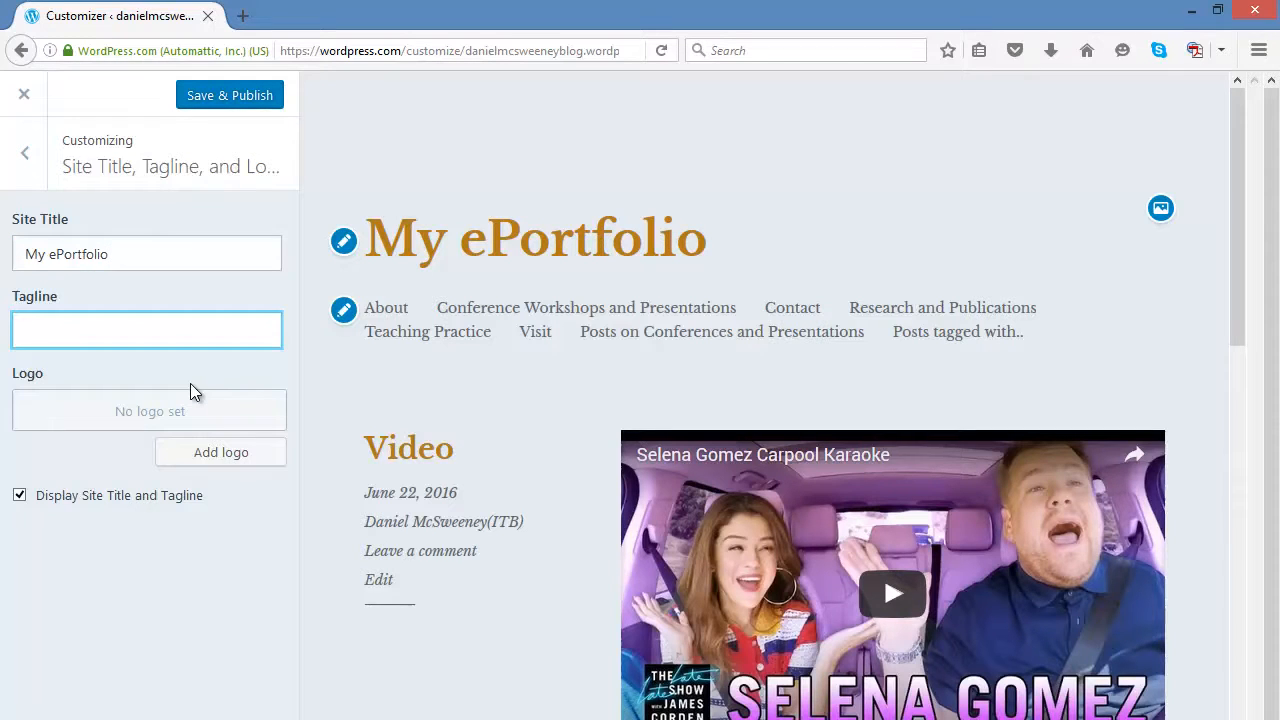
{"action": "type", "text": "A sampl"}
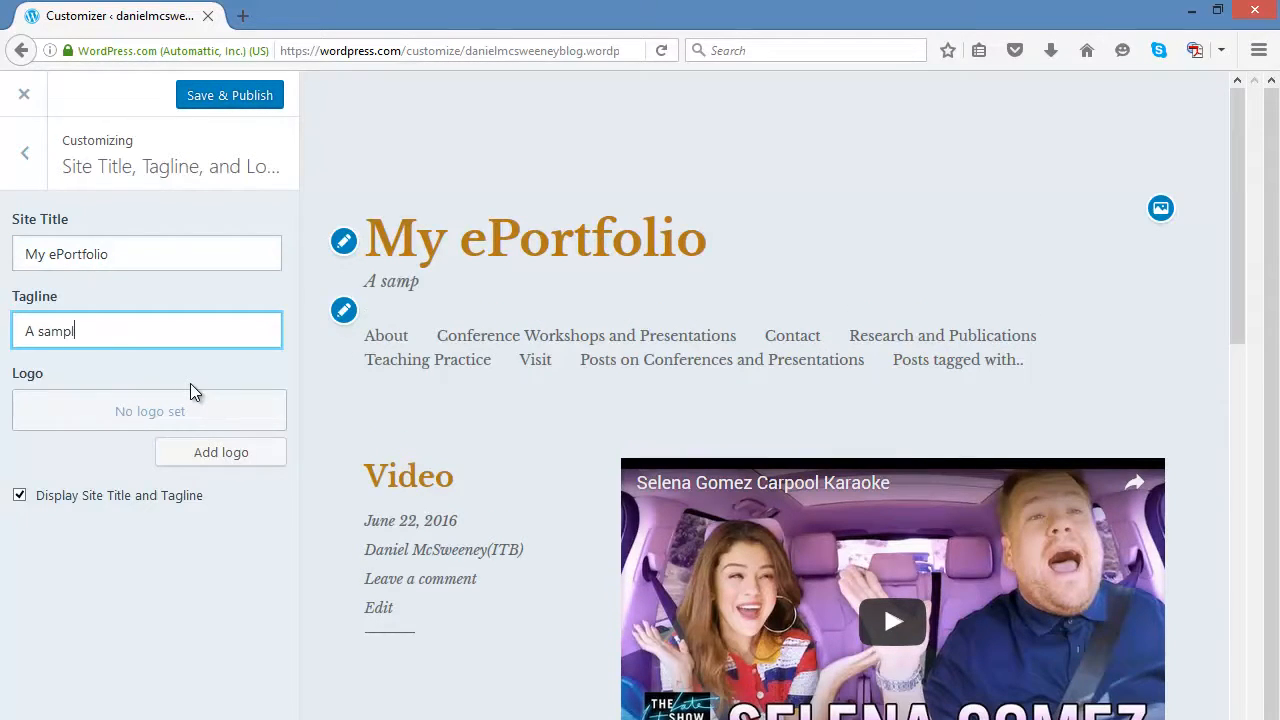
{"action": "type", "text": "e ePortfolio"}
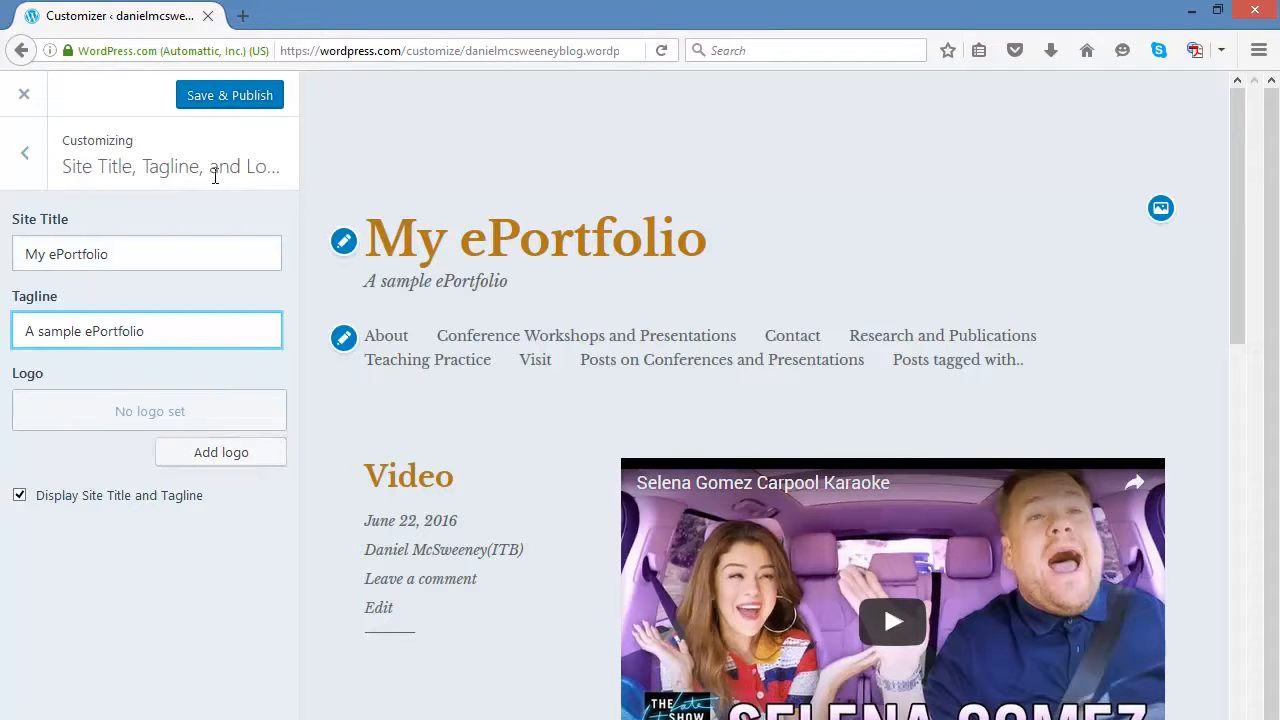
{"action": "left_click", "coordinate": [24, 155]}
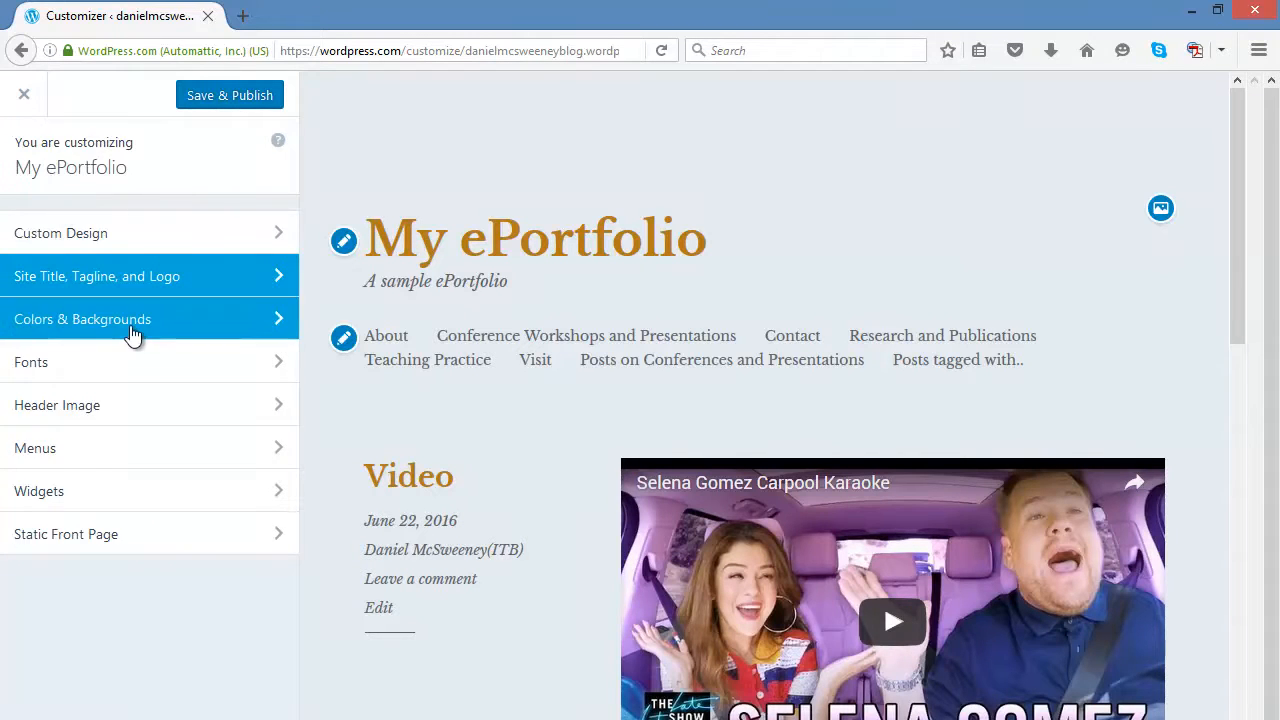
Compare the featured colour palettes on the site and apply the white, grey and coral one.
{"action": "left_click", "coordinate": [133, 334]}
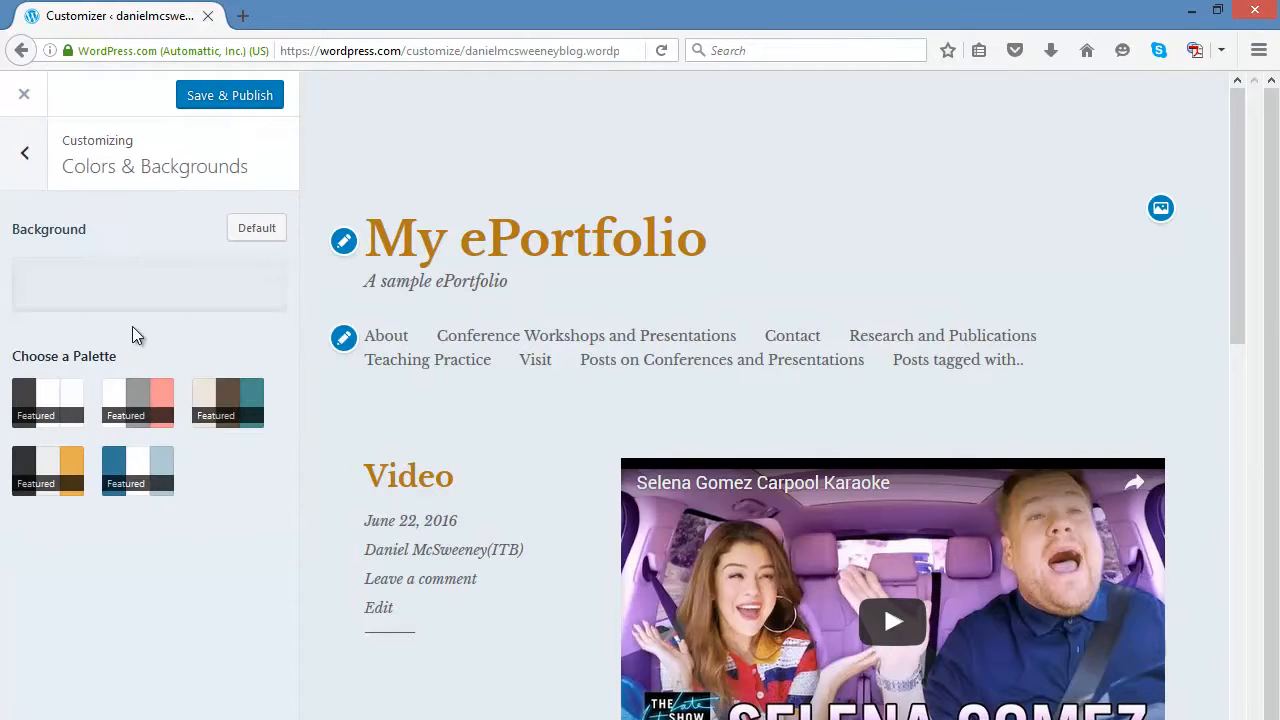
{"action": "left_click", "coordinate": [131, 405]}
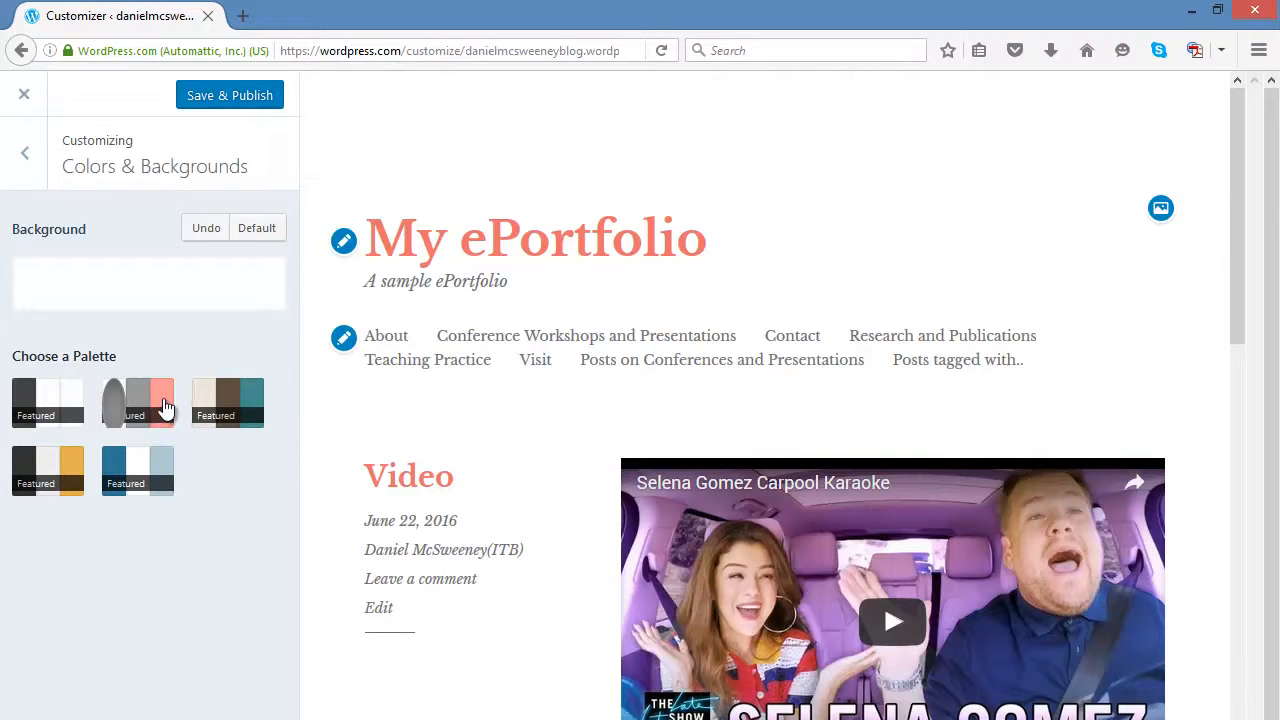
{"action": "left_click", "coordinate": [257, 414]}
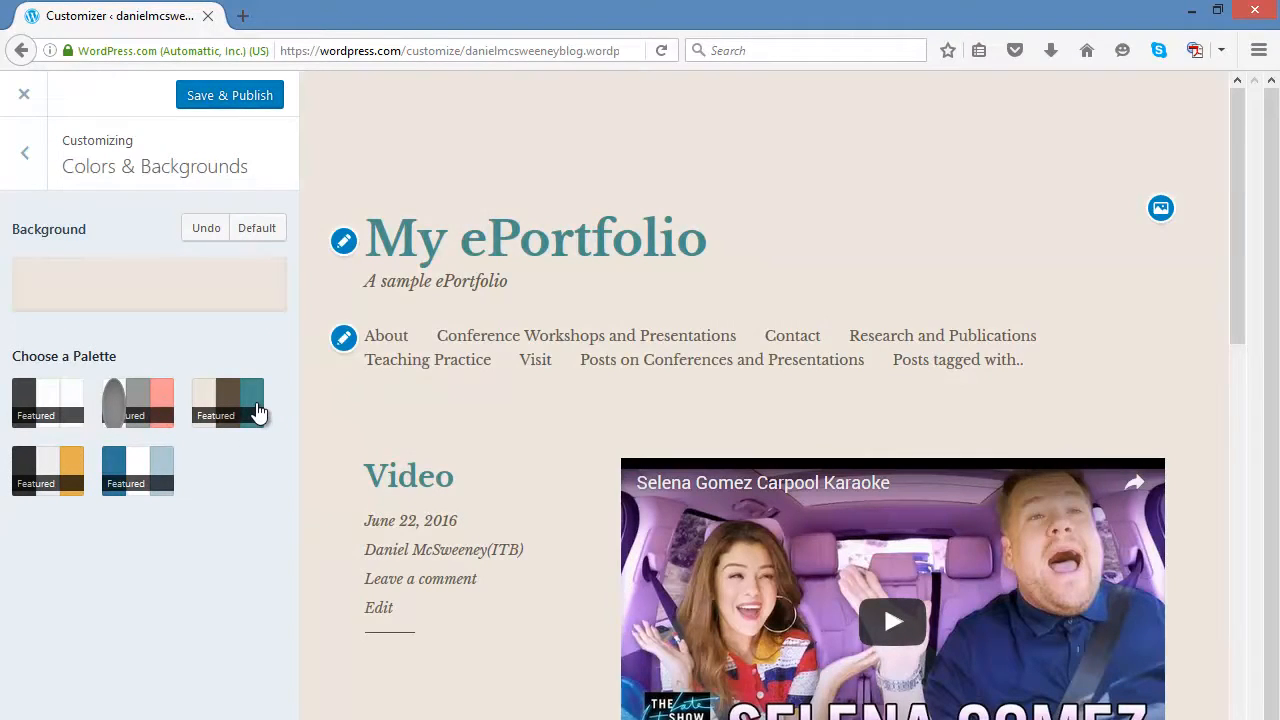
{"action": "left_click", "coordinate": [148, 474]}
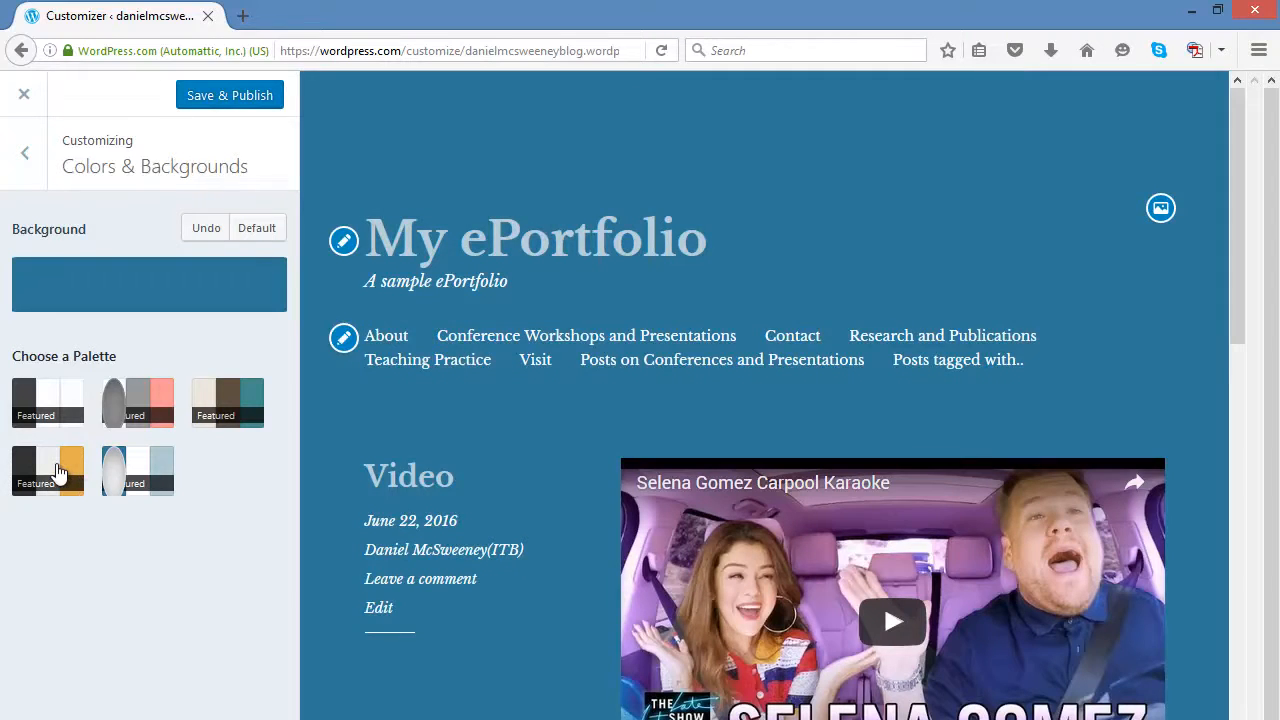
{"action": "left_click", "coordinate": [62, 474]}
{"action": "left_click", "coordinate": [42, 408]}
{"action": "left_click", "coordinate": [131, 400]}
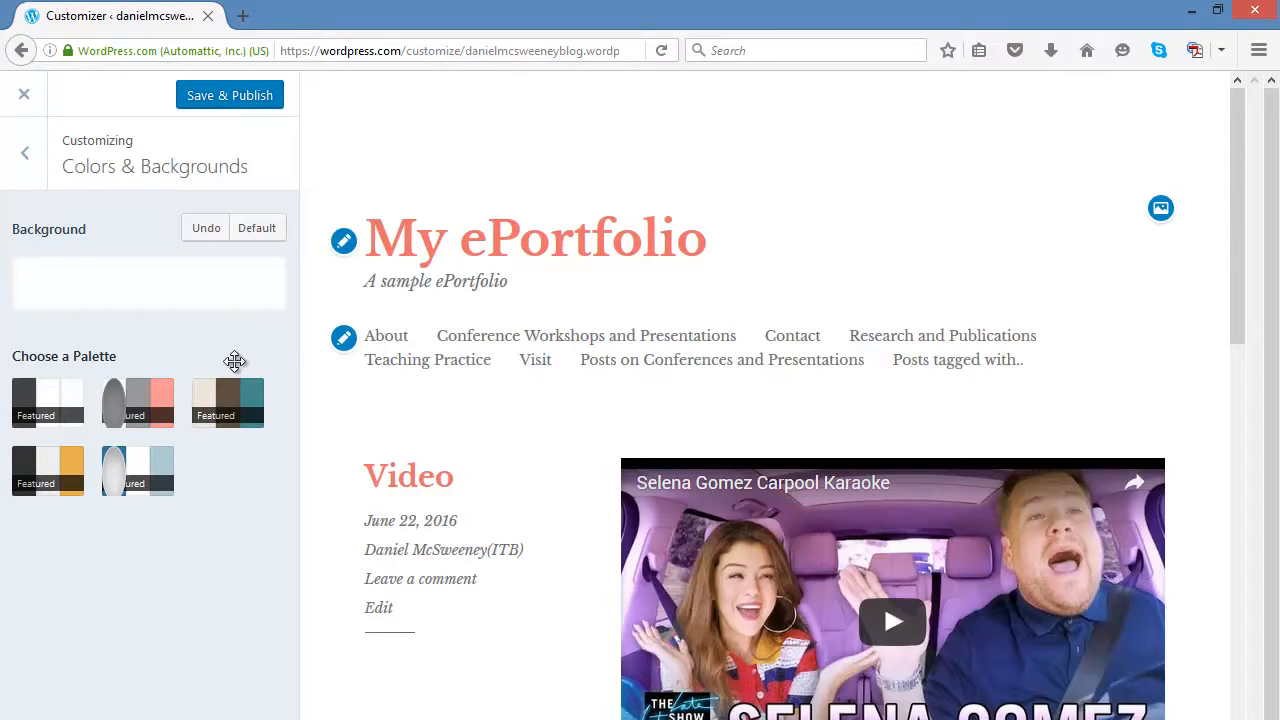
Try a teal background colour on the site, and reapply the white, grey and coral palette.
{"action": "left_click", "coordinate": [222, 287]}
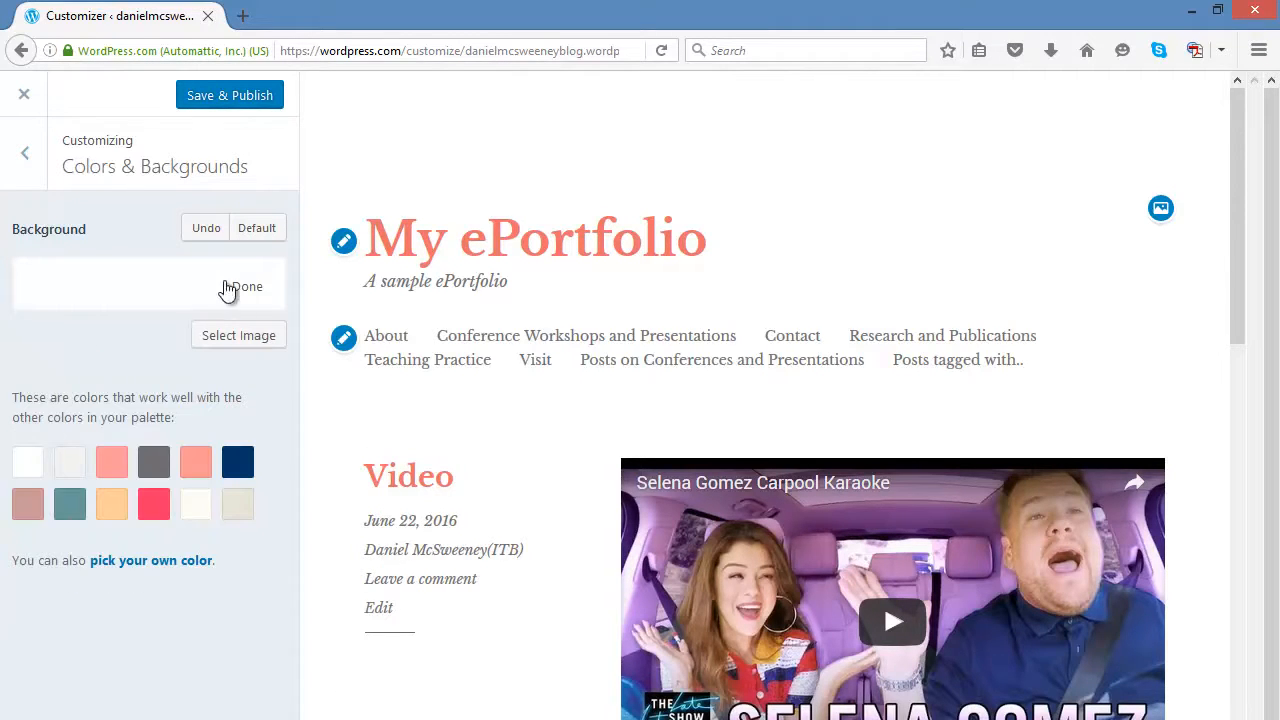
{"action": "left_click", "coordinate": [70, 505]}
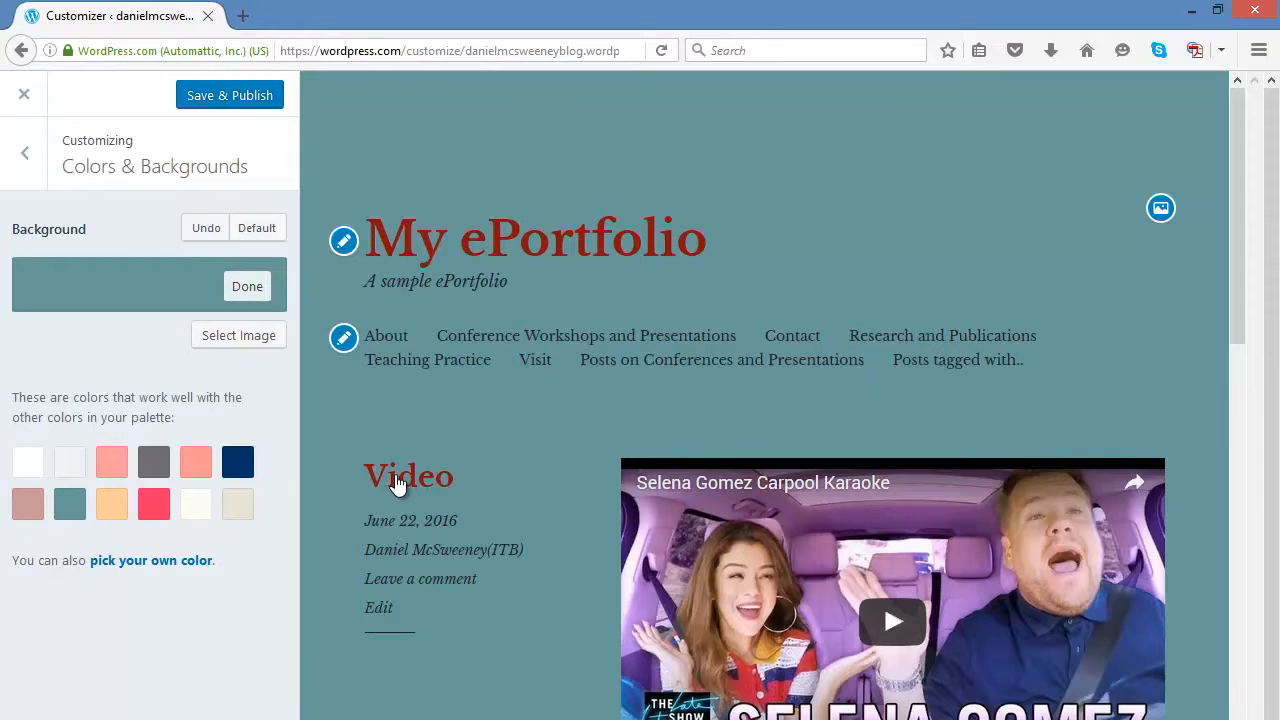
{"action": "left_click", "coordinate": [245, 290]}
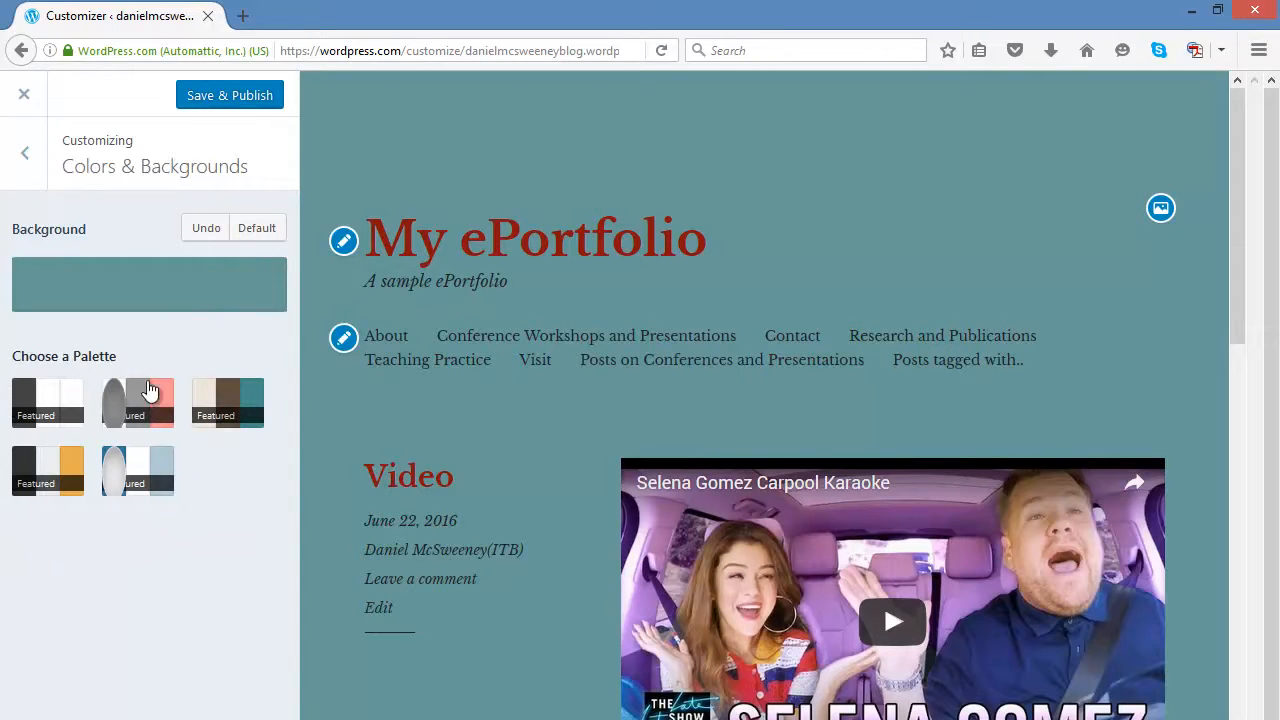
{"action": "left_click_drag", "start_coordinate": [1239, 250], "coordinate": [1237, 150]}
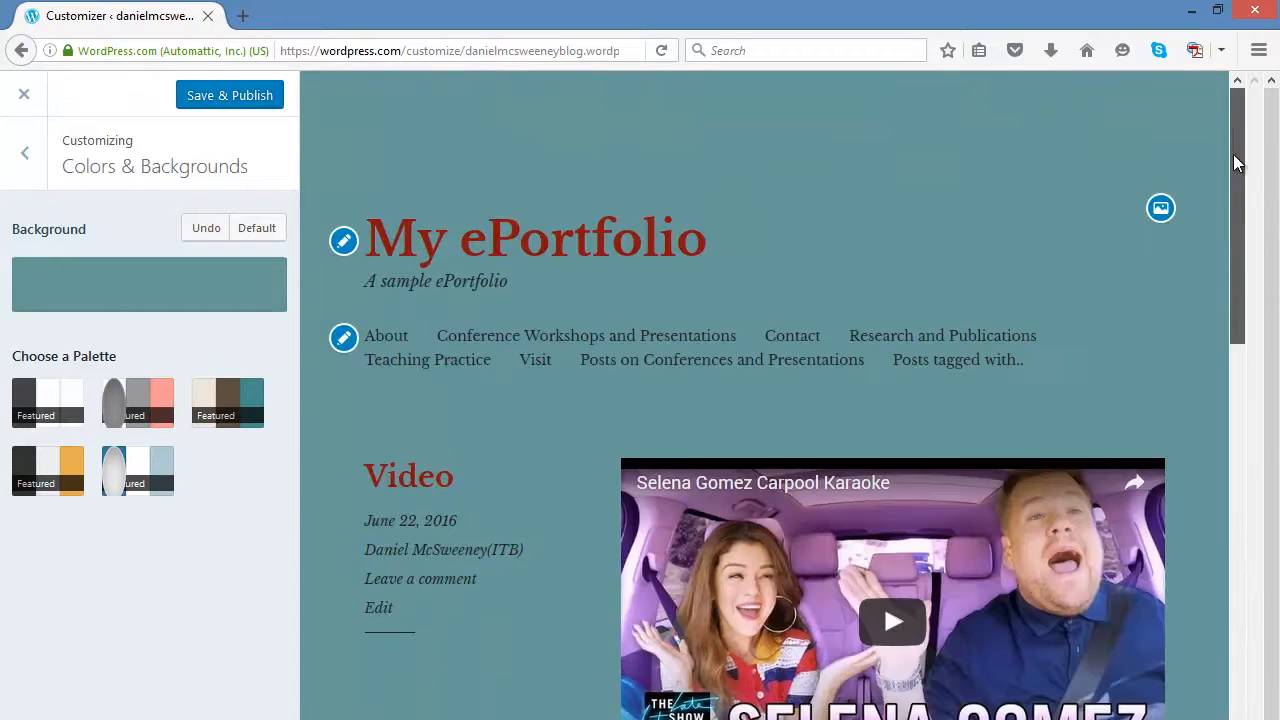
{"action": "left_click", "coordinate": [166, 405]}
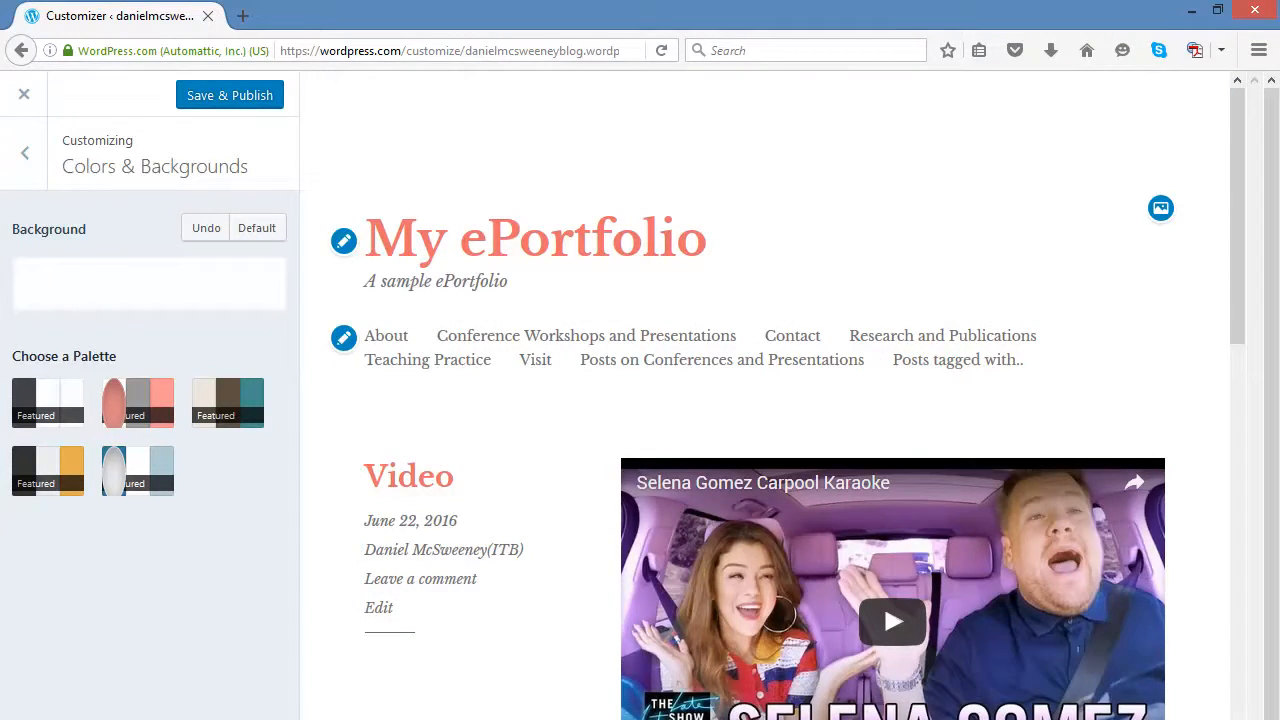
Preview the site at the smaller device sizes, at desktop size and at full width without the customizer controls.
{"action": "left_click", "coordinate": [238, 719]}
{"action": "left_click", "coordinate": [276, 719]}
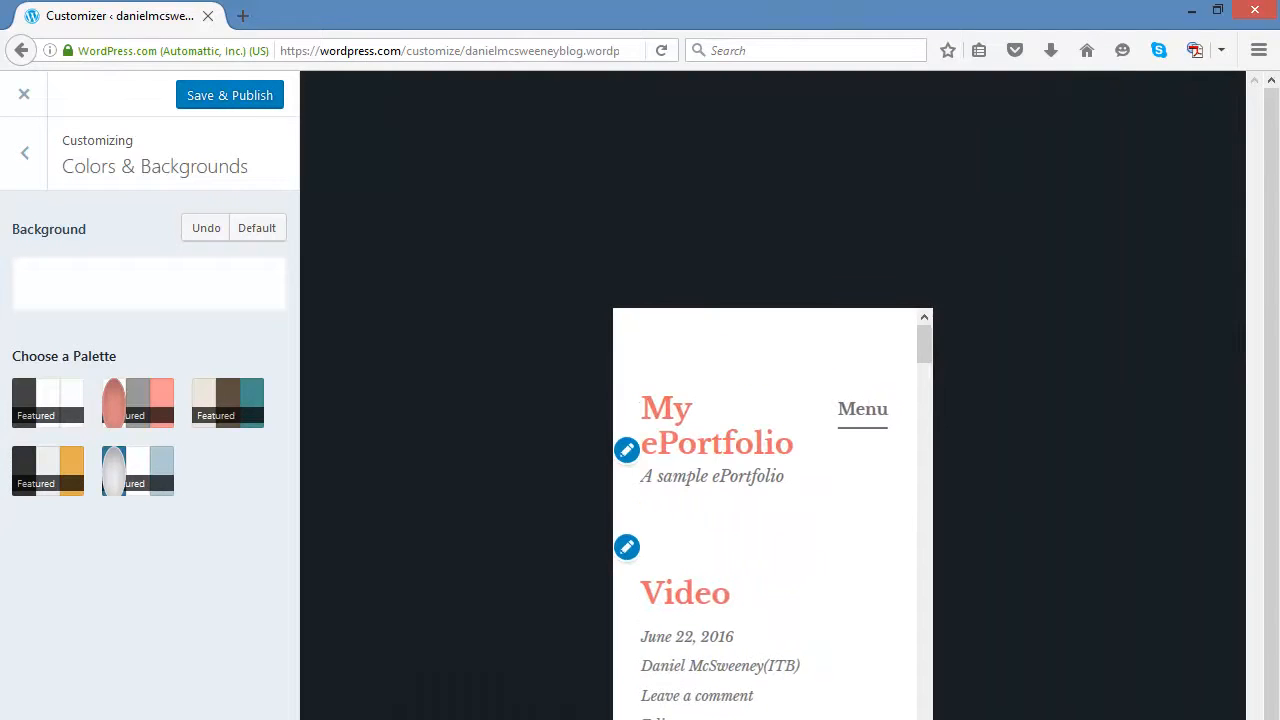
{"action": "left_click", "coordinate": [200, 719]}
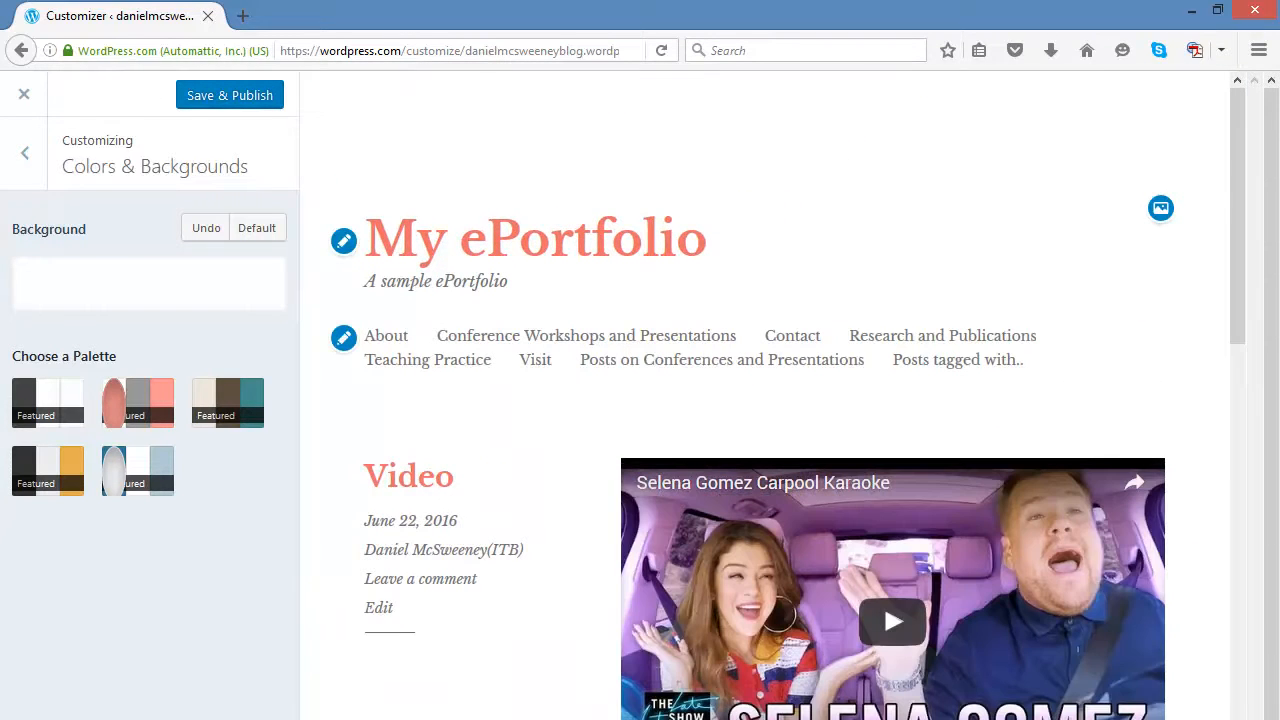
{"action": "left_click", "coordinate": [36, 719]}
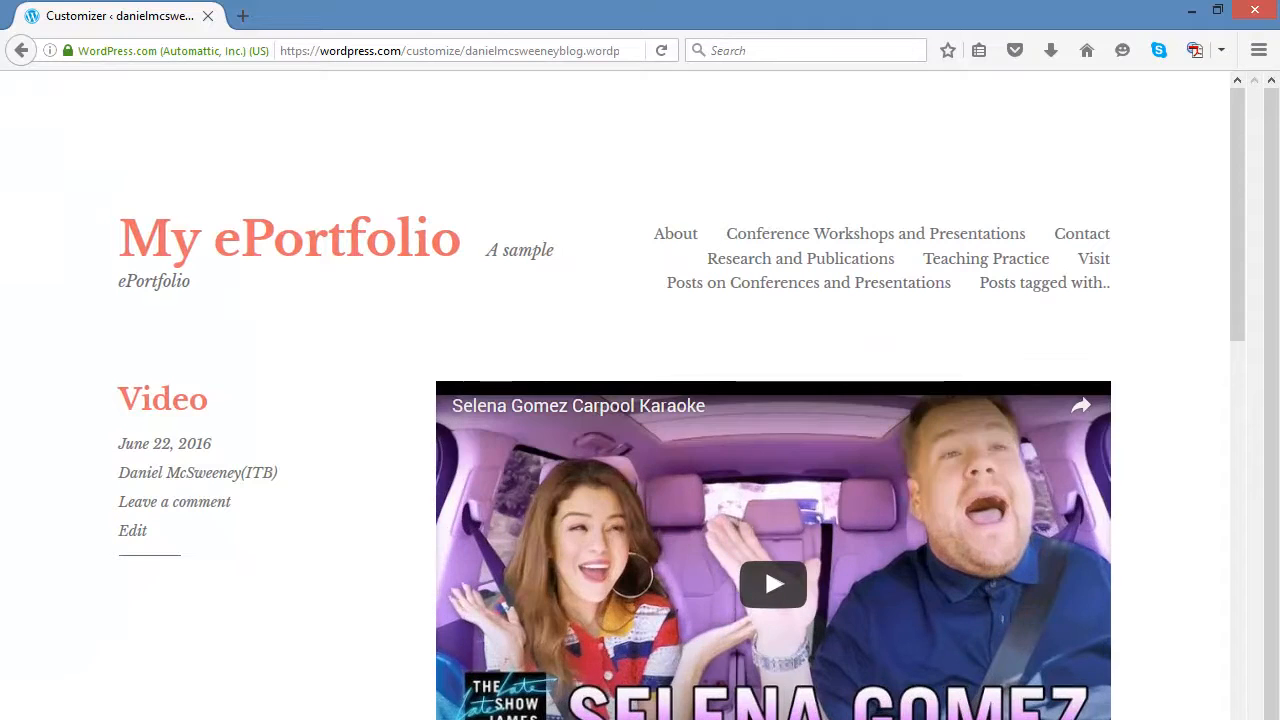
{"action": "left_click", "coordinate": [36, 719]}
{"action": "left_click", "coordinate": [36, 719]}
{"action": "left_click", "coordinate": [36, 719]}
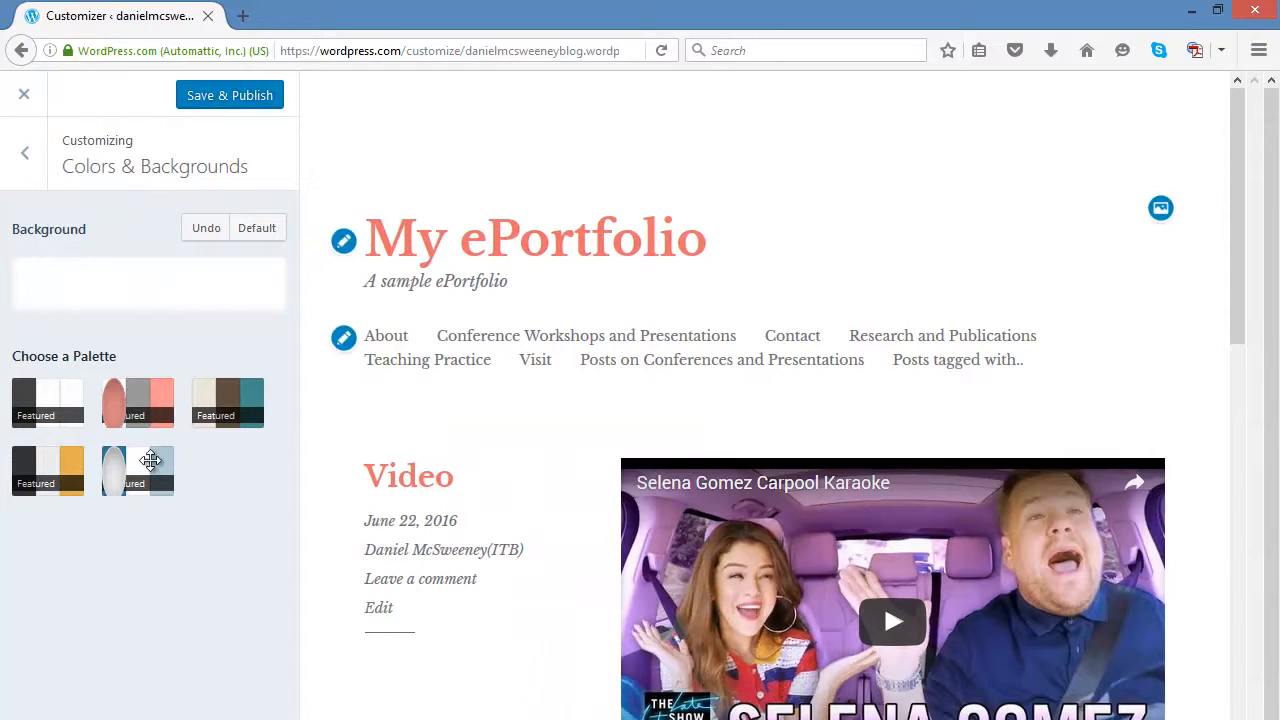
Set the site's headings font to Alegreya Sans.
{"action": "left_click", "coordinate": [25, 153]}
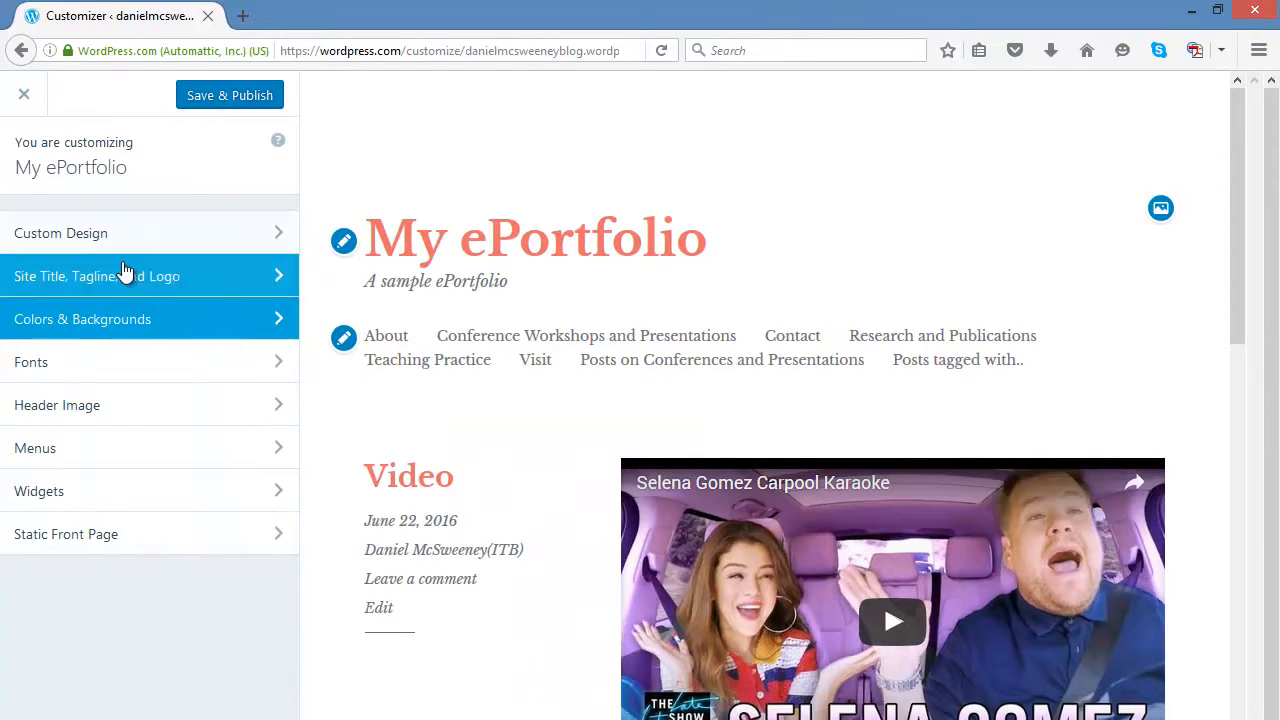
{"action": "left_click", "coordinate": [75, 368]}
{"action": "left_click", "coordinate": [166, 280]}
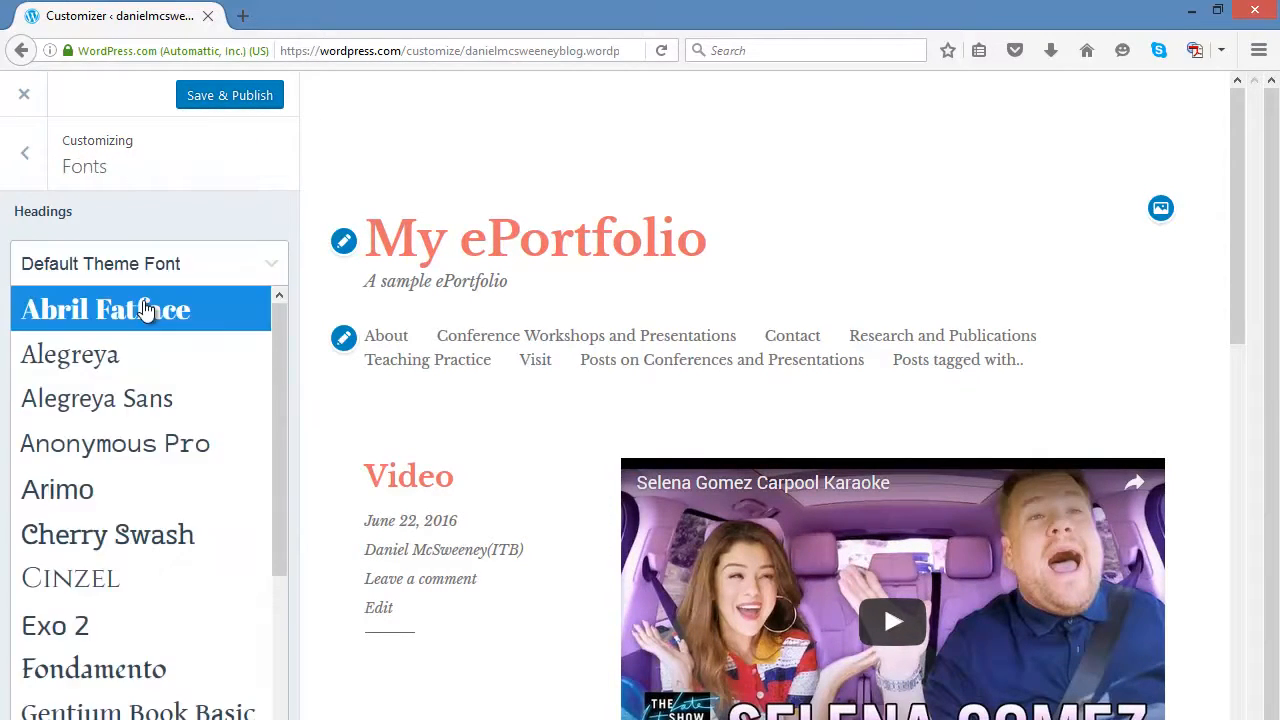
{"action": "left_click", "coordinate": [139, 401]}
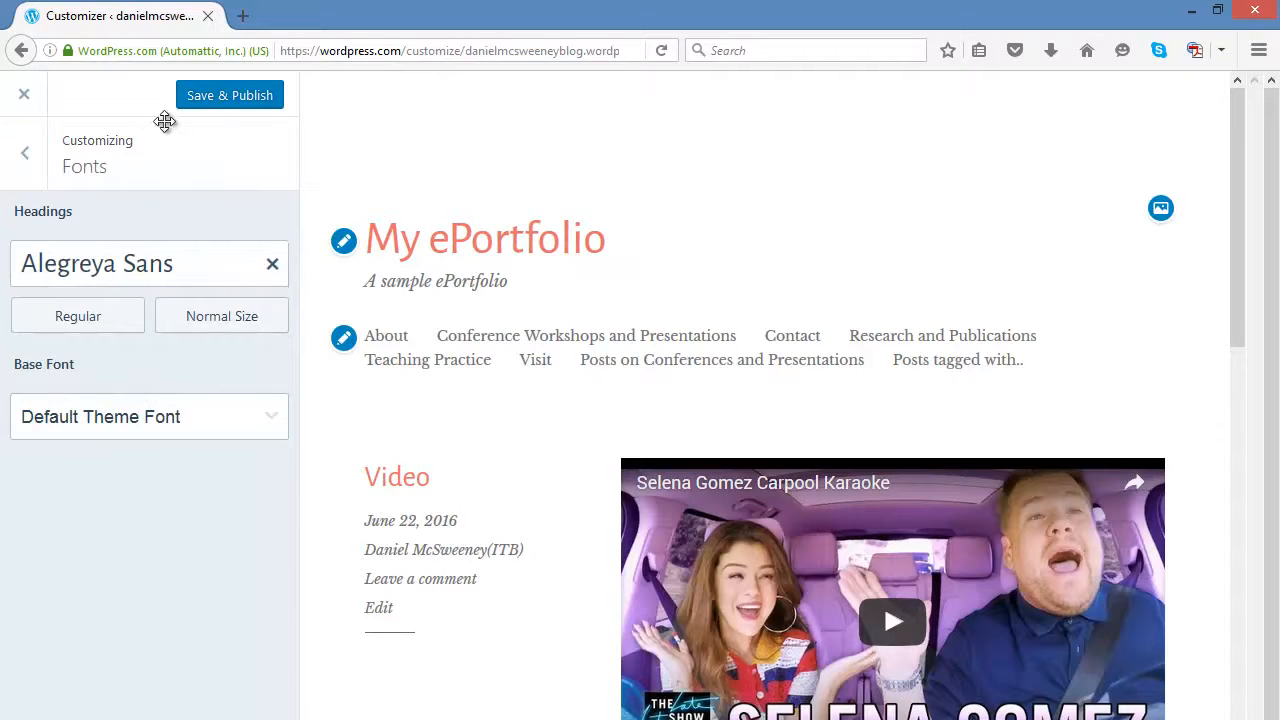
{"action": "left_click", "coordinate": [28, 160]}
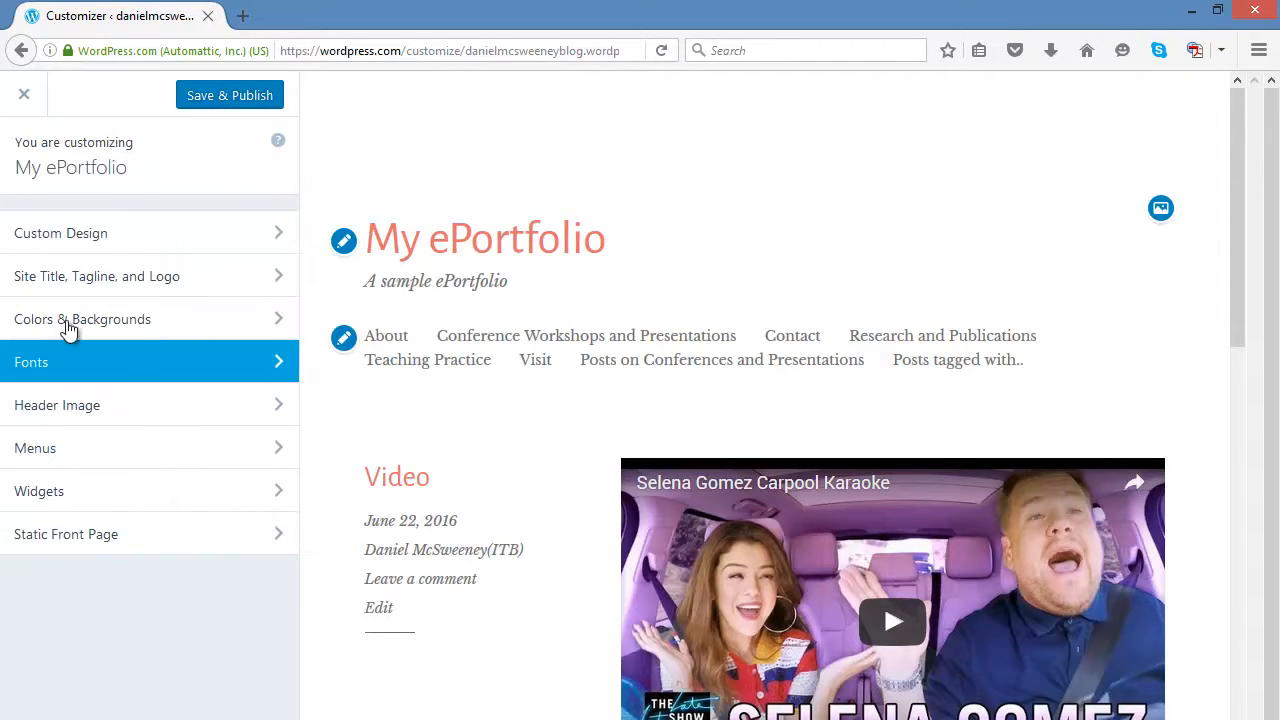
View the header image settings and the list of footer widget areas, checking the lower part of the previewed page.
{"action": "left_click", "coordinate": [146, 400]}
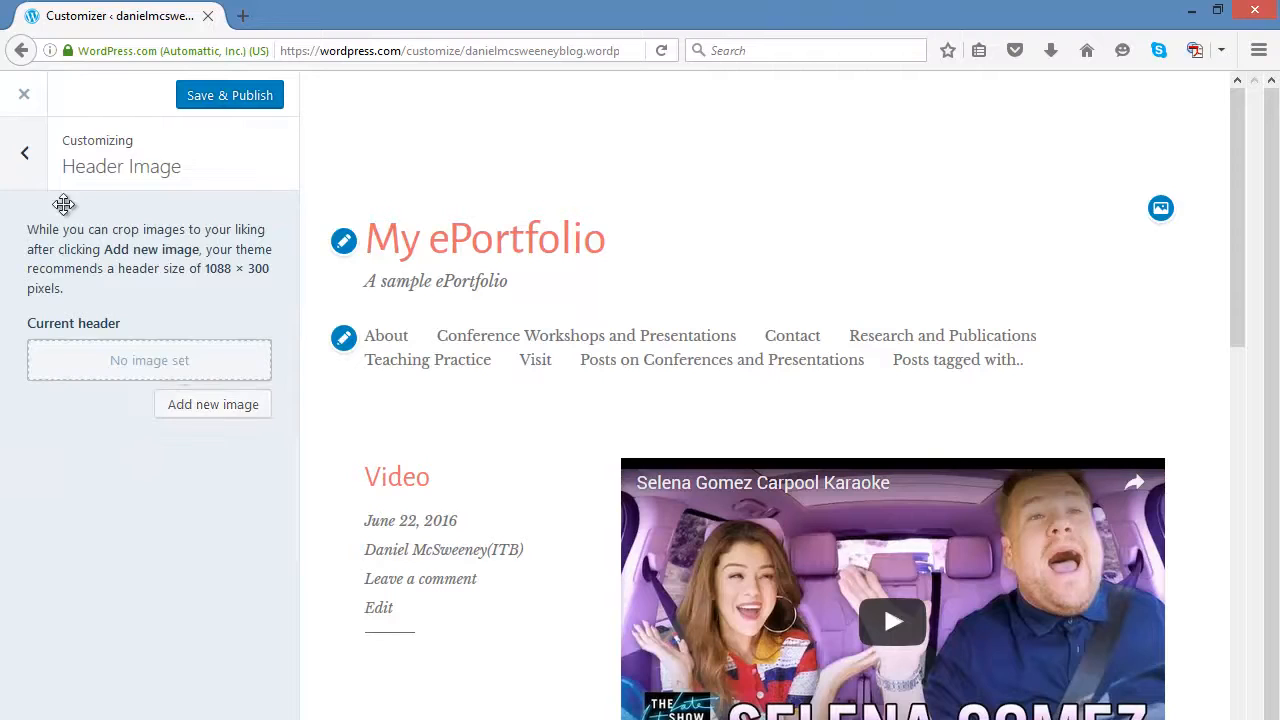
{"action": "left_click", "coordinate": [25, 153]}
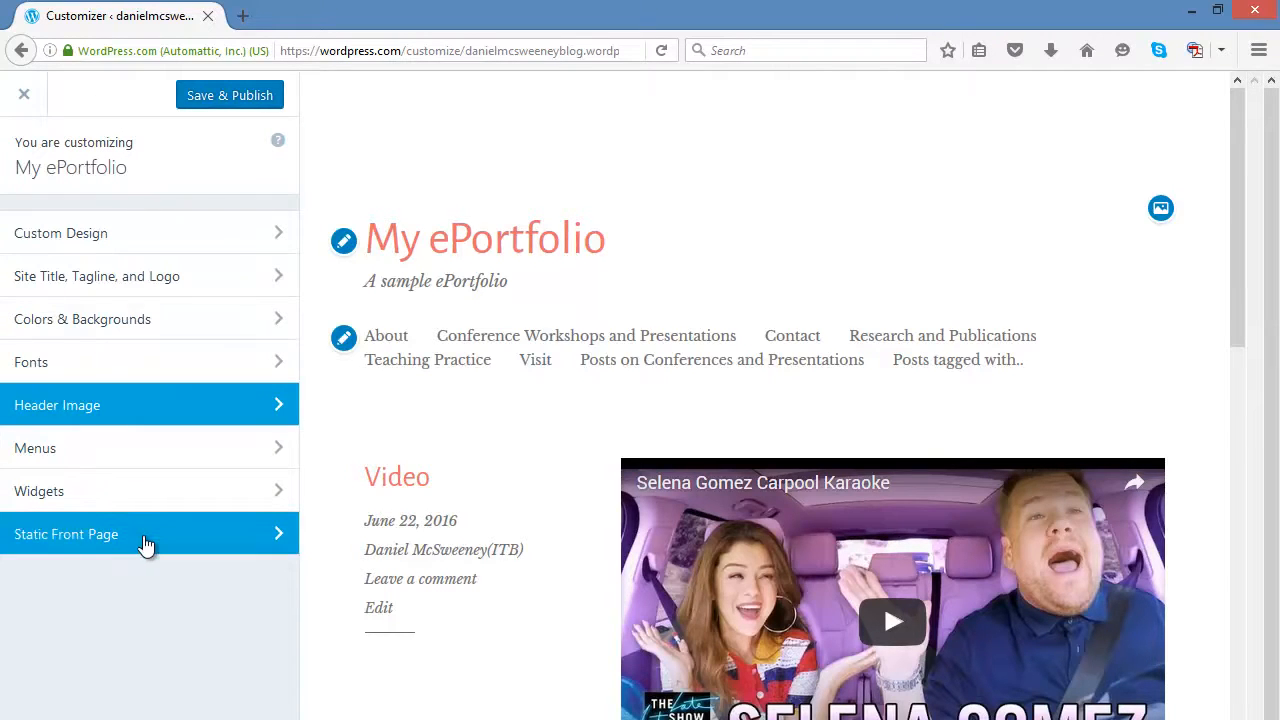
{"action": "left_click", "coordinate": [75, 505]}
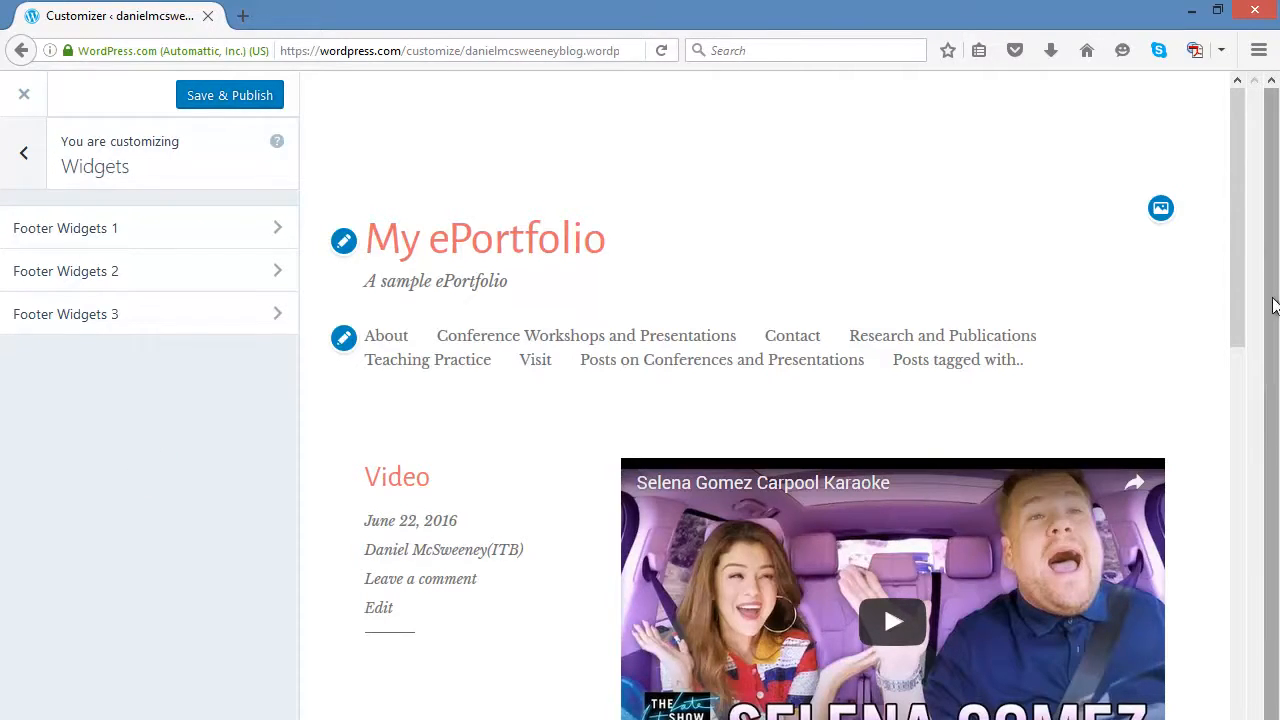
{"action": "left_click_drag", "start_coordinate": [1235, 203], "coordinate": [1246, 702]}
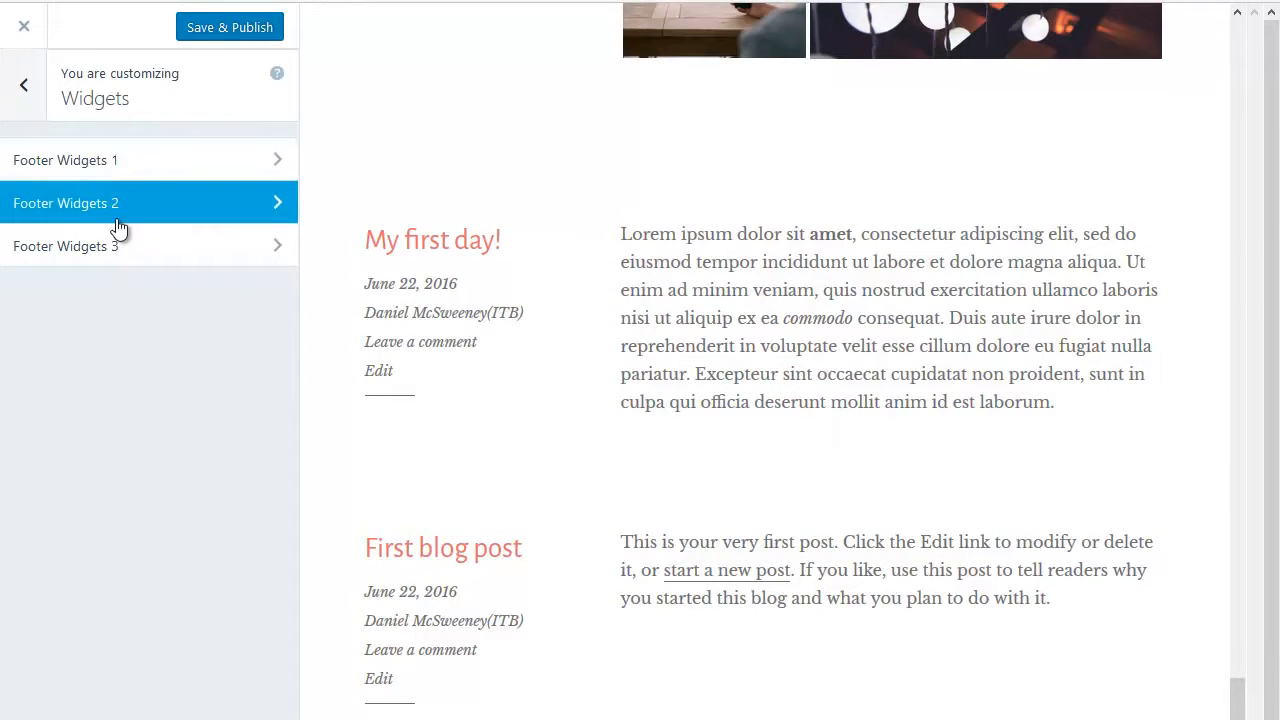
Add a Calendar widget to the Footer Widgets 1 area and check it at the foot of the previewed page.
{"action": "left_click", "coordinate": [268, 164]}
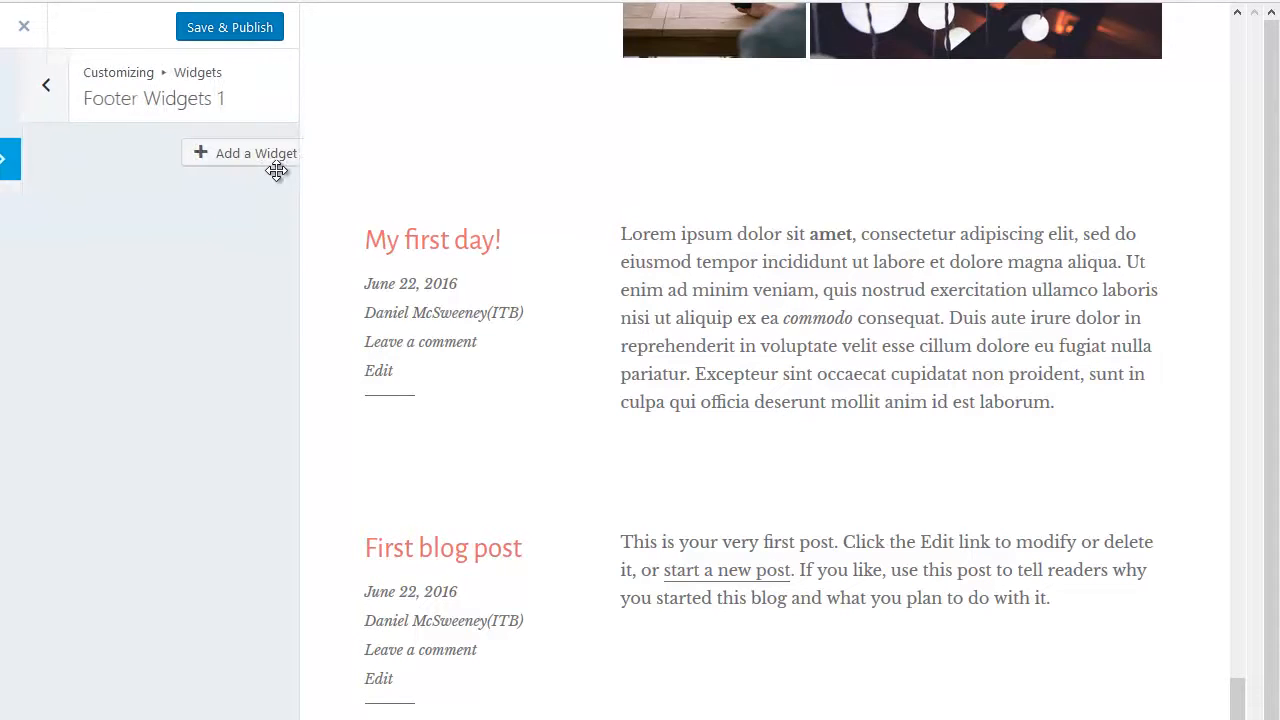
{"action": "left_click", "coordinate": [255, 160]}
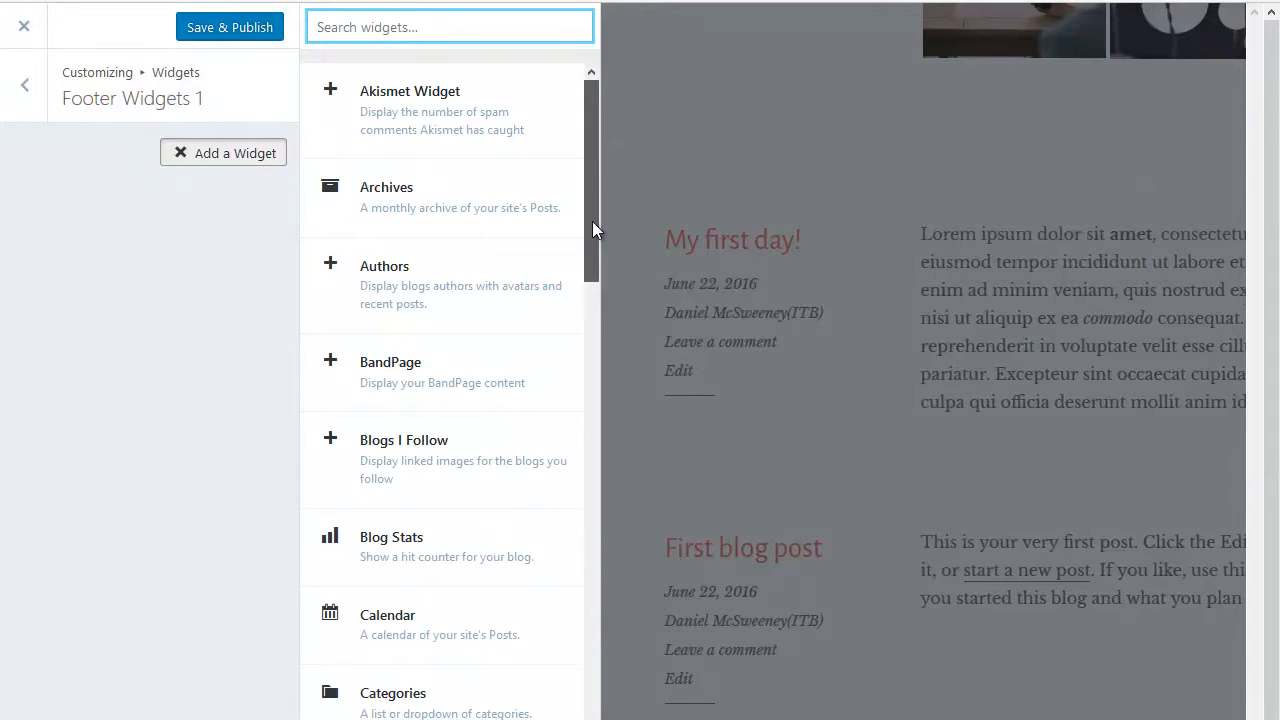
{"action": "left_click", "coordinate": [420, 655]}
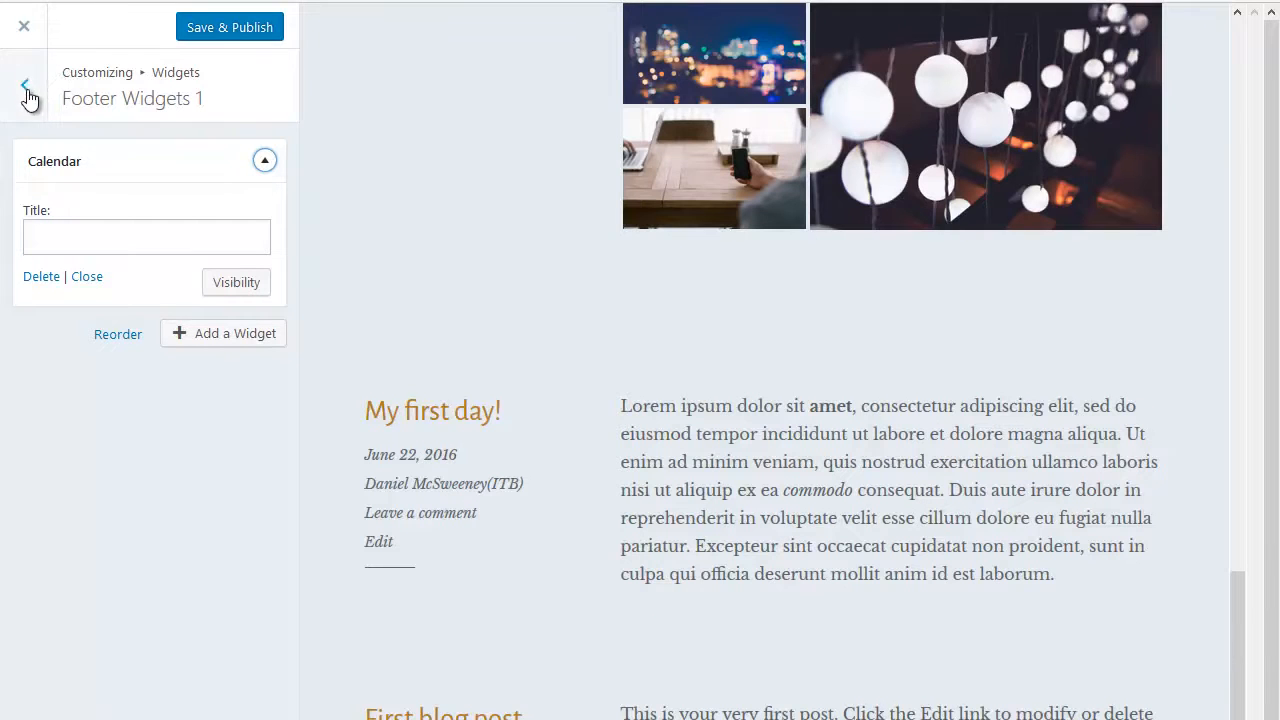
{"action": "left_click", "coordinate": [25, 85]}
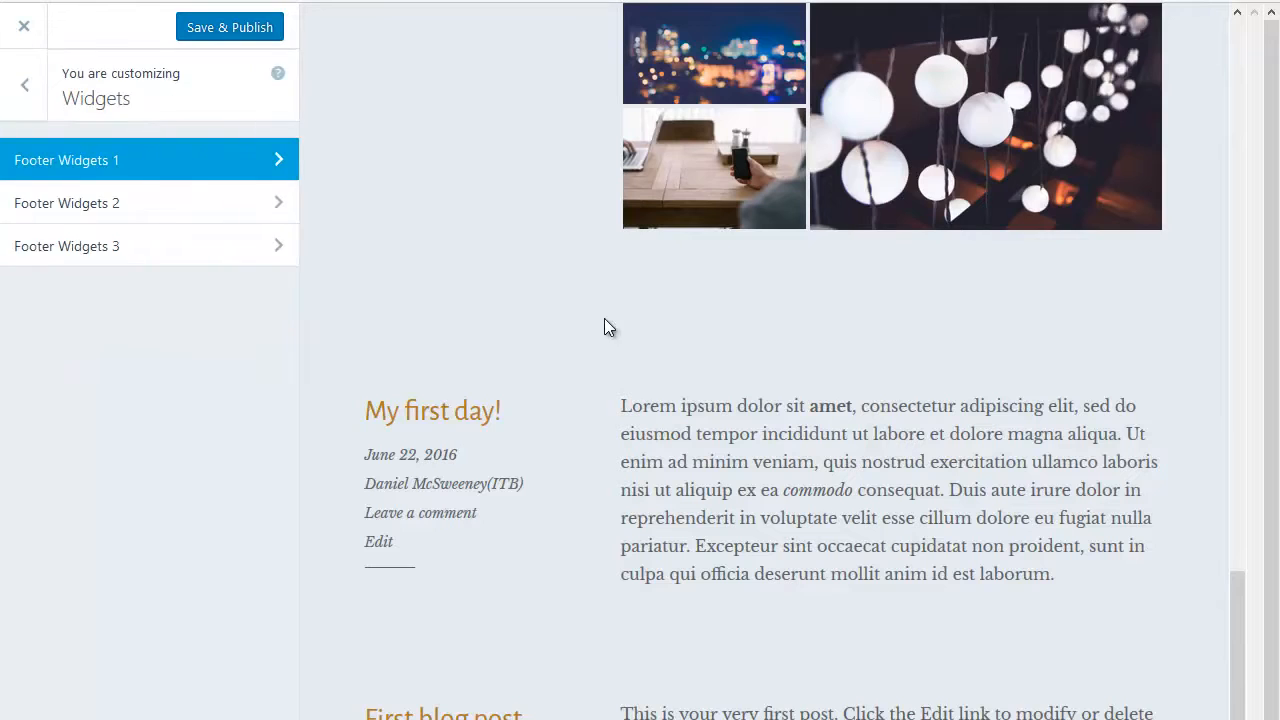
{"action": "left_click_drag", "start_coordinate": [1241, 597], "coordinate": [1243, 719]}
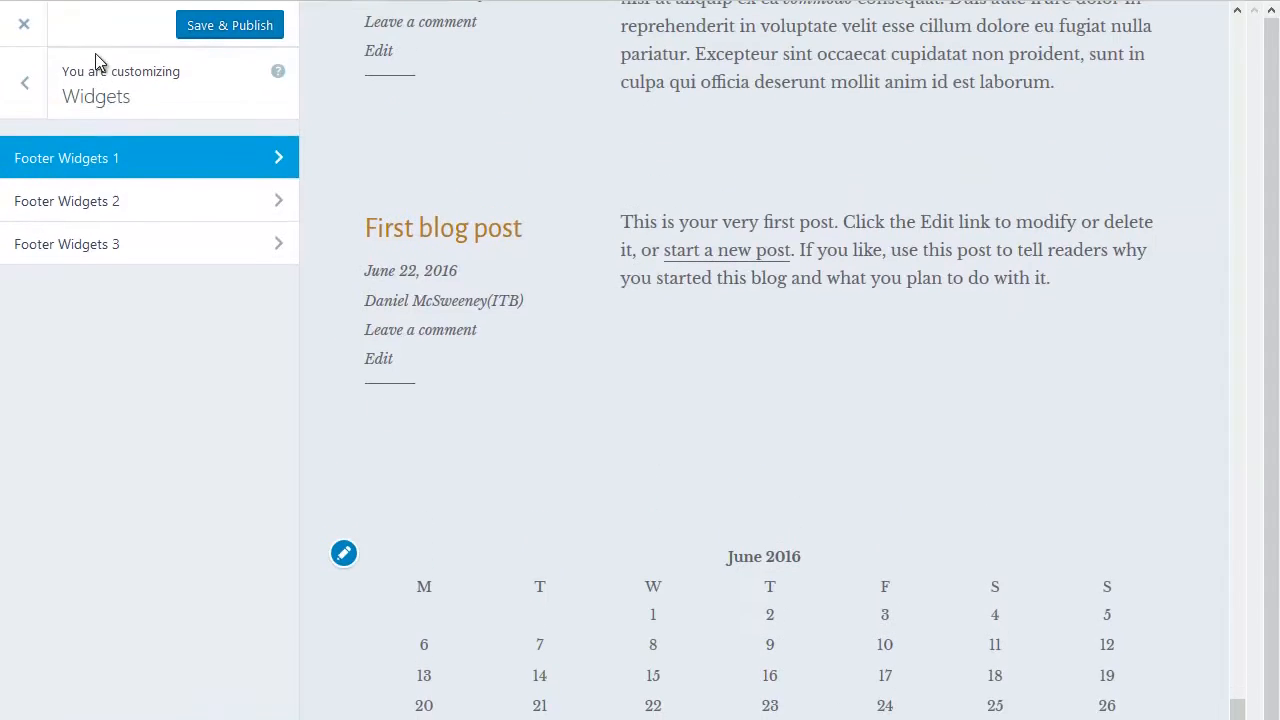
Add an Archives widget to the Footer Widgets 2 area and check it in the page preview.
{"action": "left_click", "coordinate": [130, 215]}
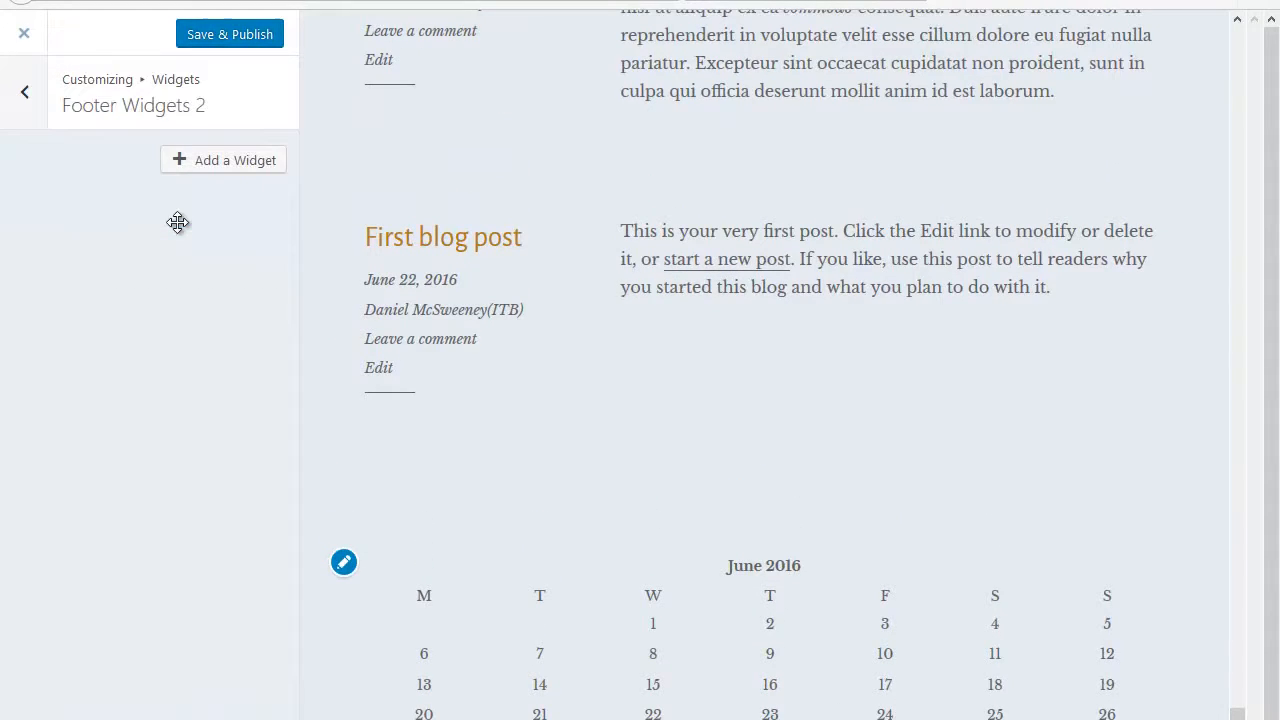
{"action": "left_click", "coordinate": [234, 160]}
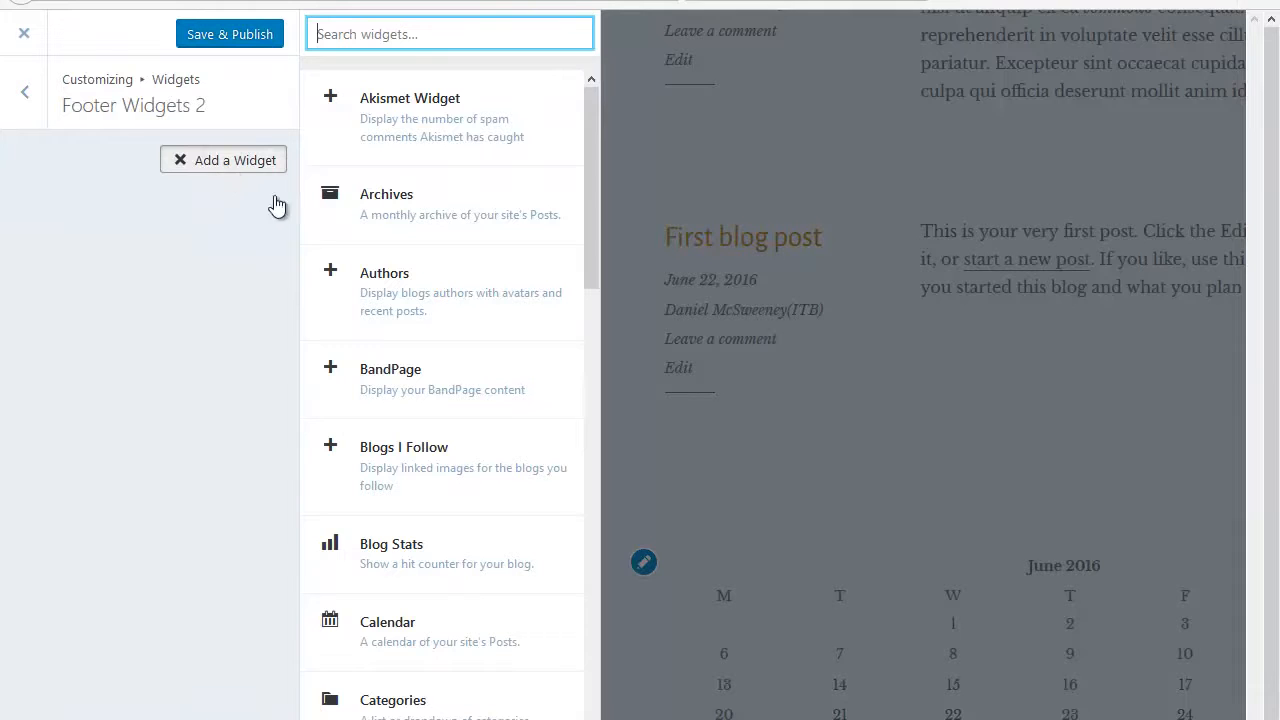
{"action": "left_click", "coordinate": [432, 212]}
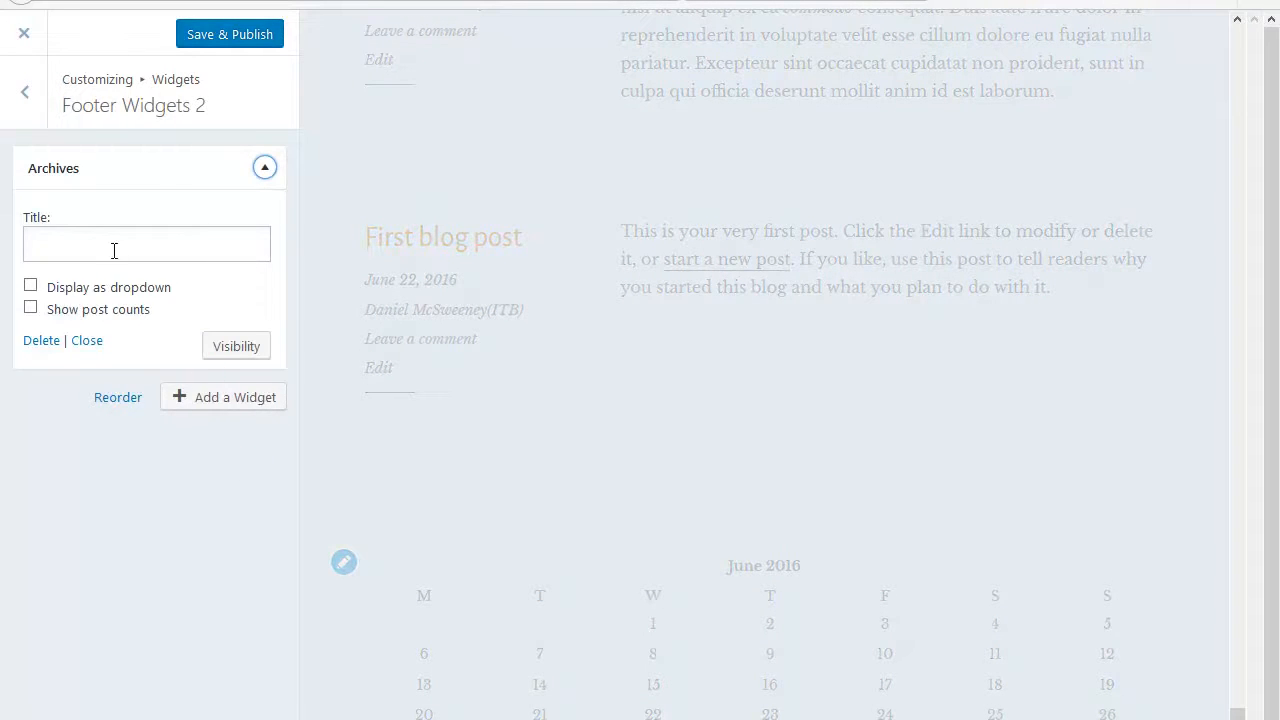
{"action": "left_click", "coordinate": [24, 92]}
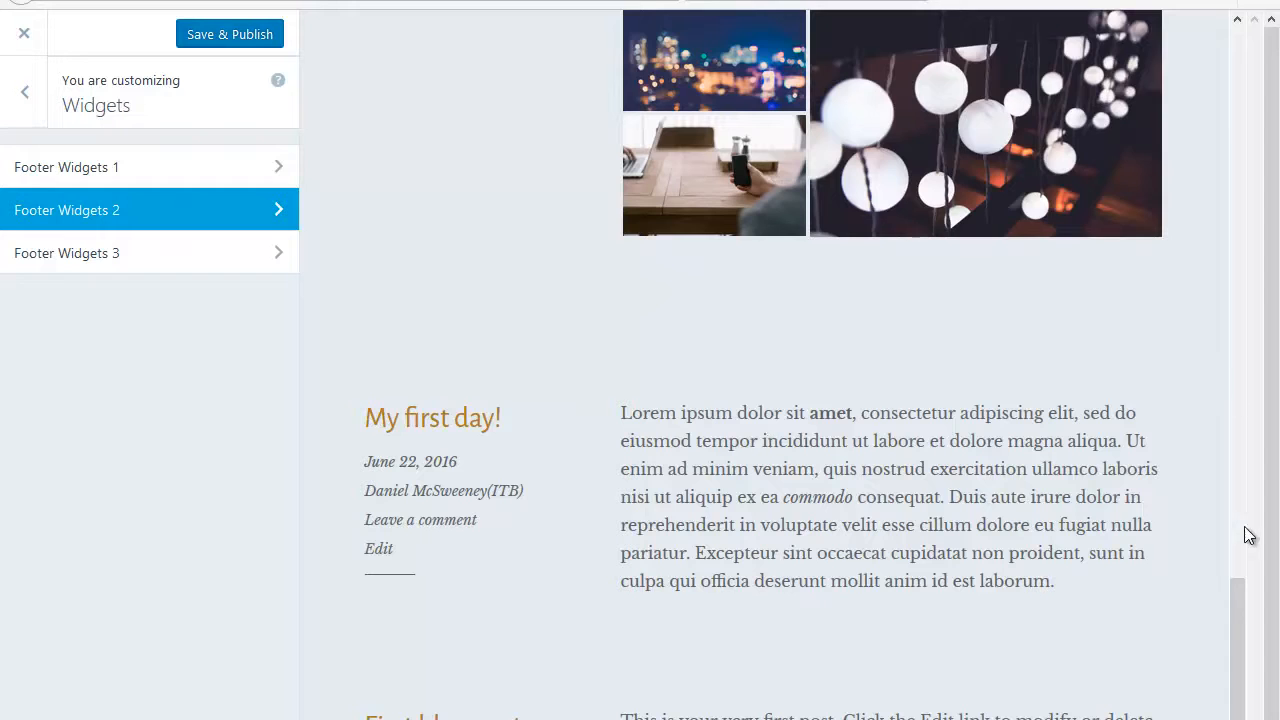
{"action": "scroll", "coordinate": [1240, 640], "scroll_direction": "down", "scroll_amount": 5}
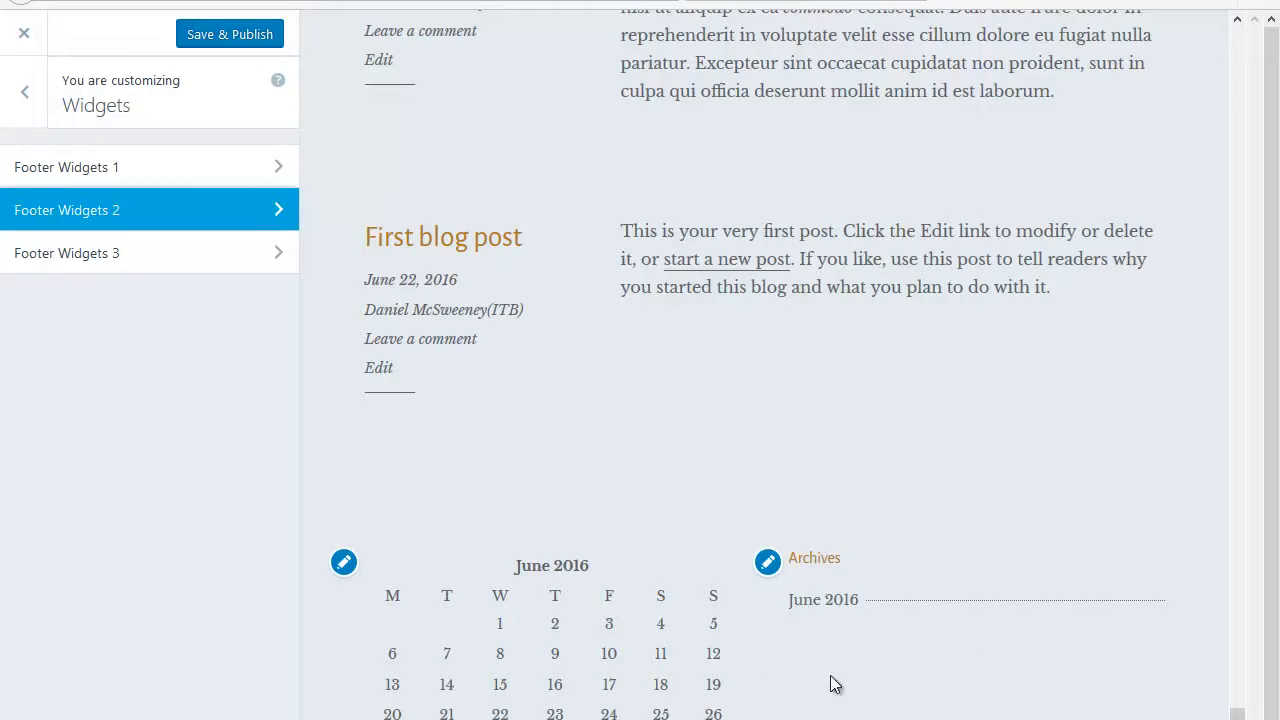
Add a Contact Info widget to the Footer Widgets 3 area and check all three footer columns in the preview.
{"action": "left_click", "coordinate": [125, 262]}
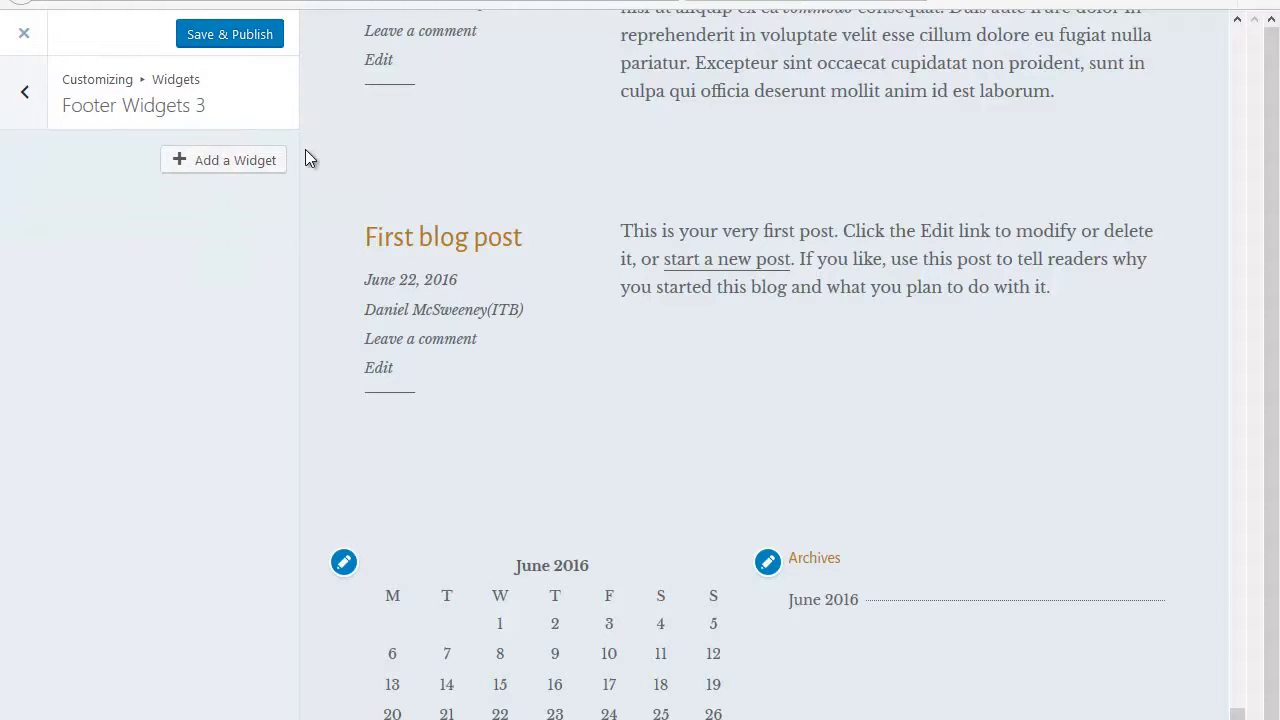
{"action": "left_click", "coordinate": [244, 162]}
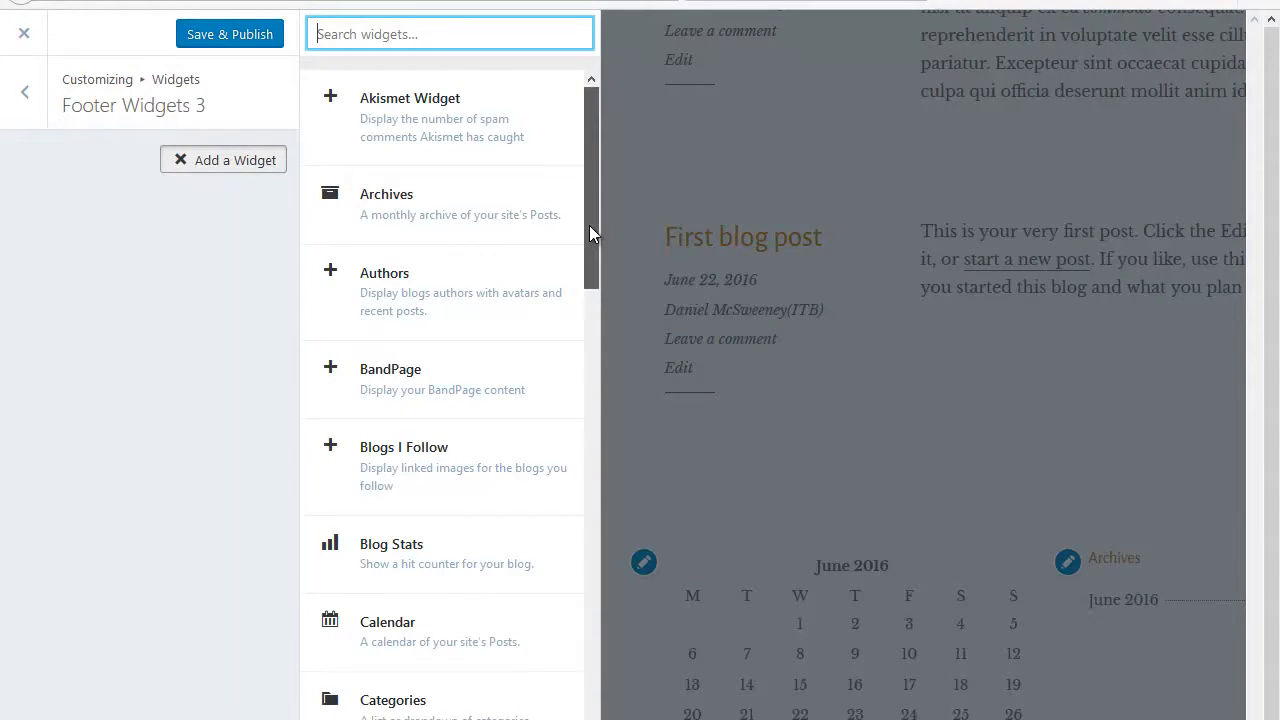
{"action": "left_click_drag", "start_coordinate": [589, 226], "coordinate": [589, 346]}
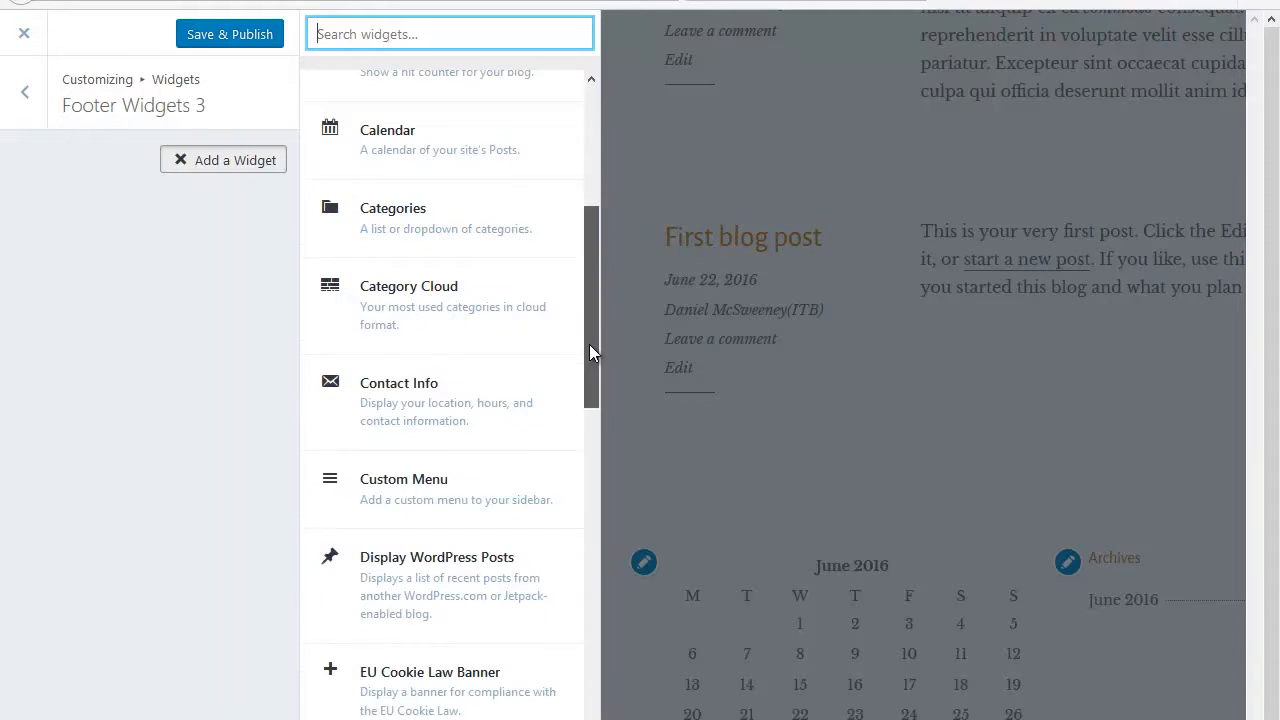
{"action": "left_click", "coordinate": [423, 405]}
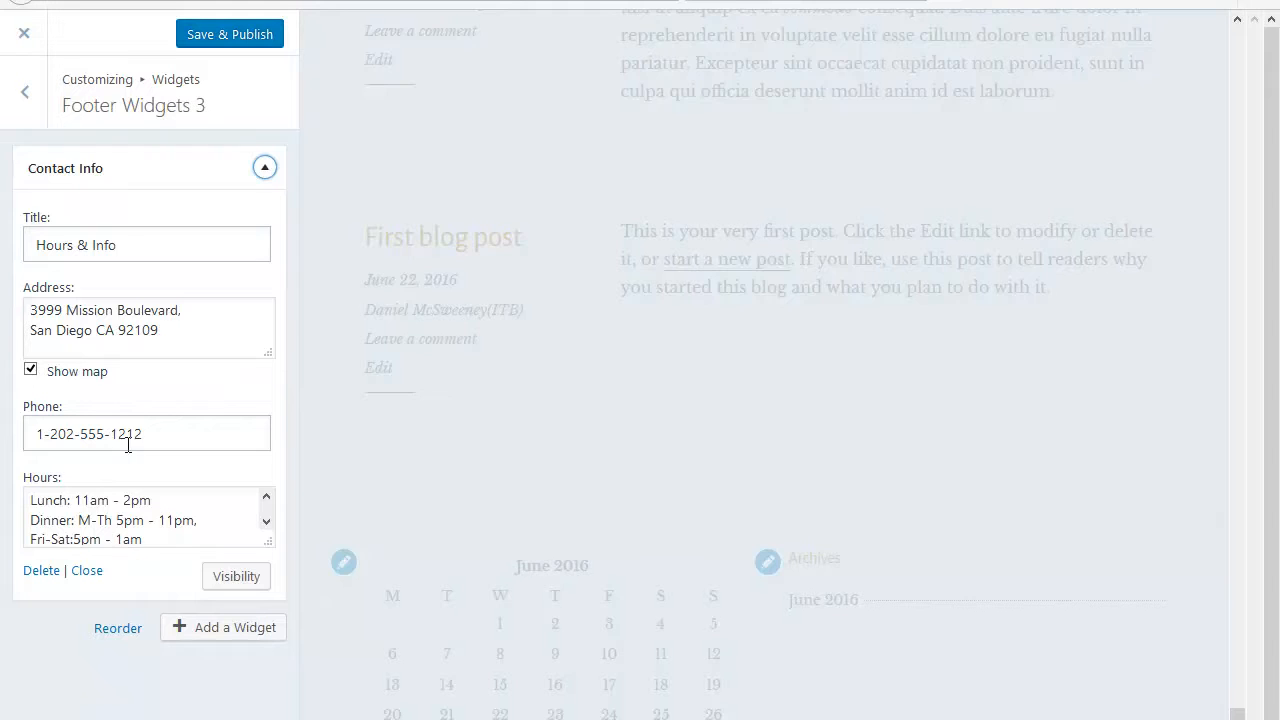
{"action": "left_click", "coordinate": [25, 92]}
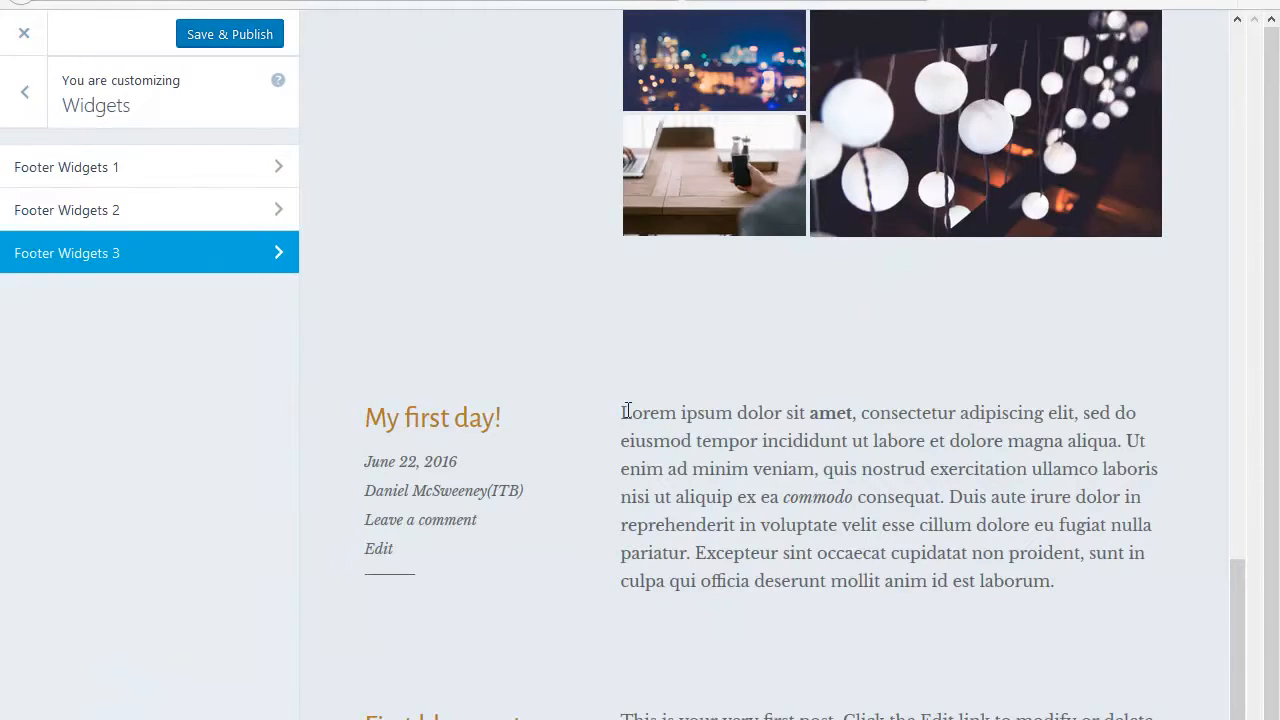
{"action": "left_click_drag", "start_coordinate": [1240, 590], "coordinate": [1240, 719]}
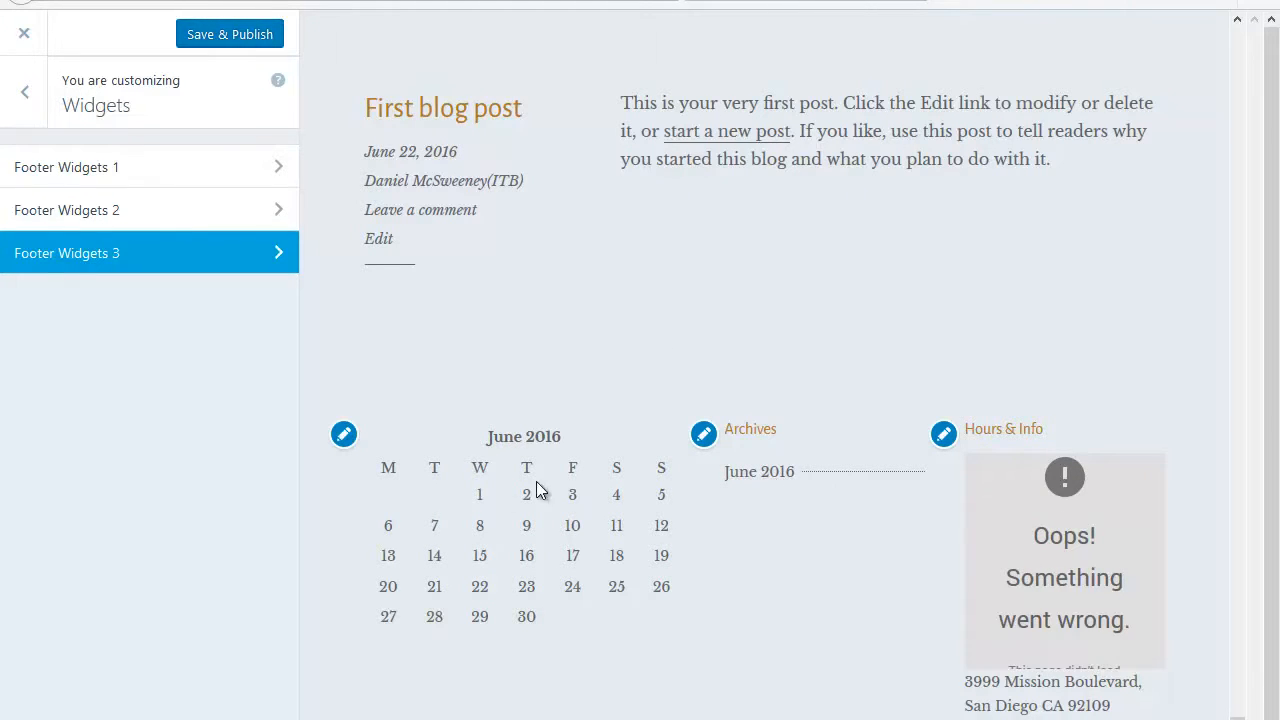
{"action": "left_click_drag", "start_coordinate": [1246, 659], "coordinate": [1251, 62]}
Reapply the white, grey and coral colour palette to the site.
{"action": "left_click", "coordinate": [24, 98]}
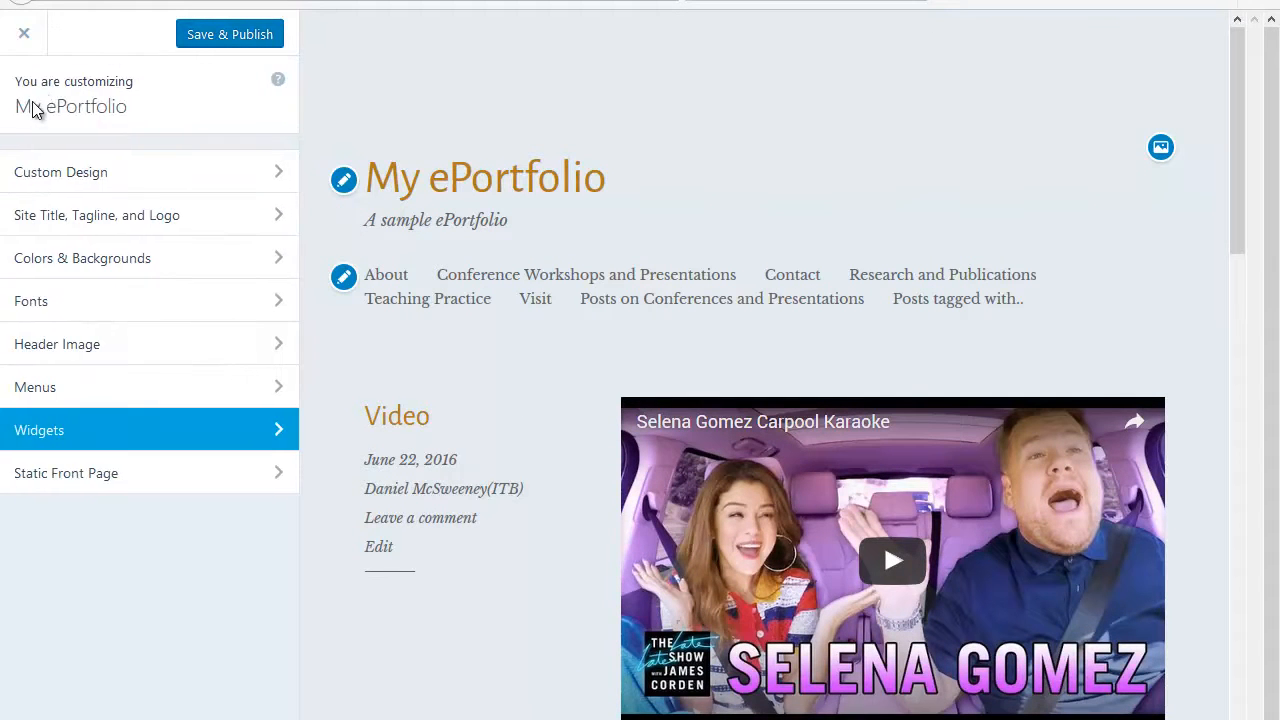
{"action": "left_click", "coordinate": [60, 262]}
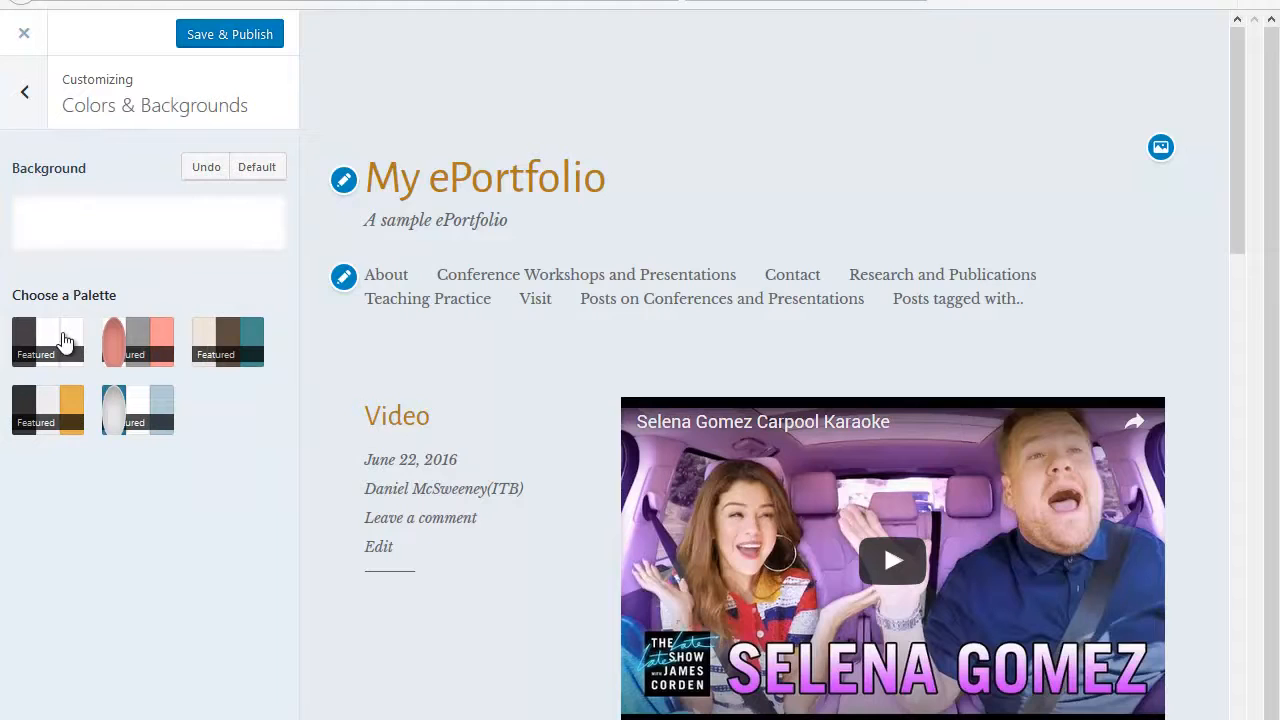
{"action": "left_click", "coordinate": [60, 340]}
{"action": "left_click", "coordinate": [136, 352]}
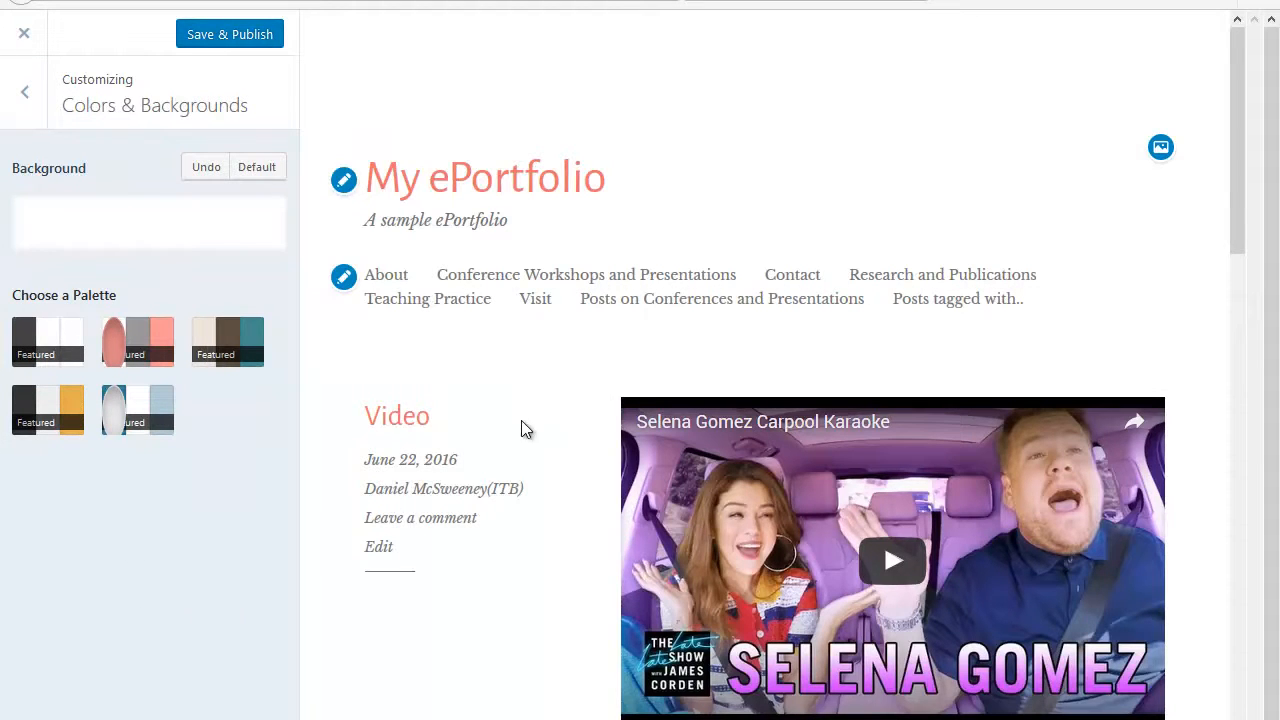
{"action": "left_click", "coordinate": [25, 93]}
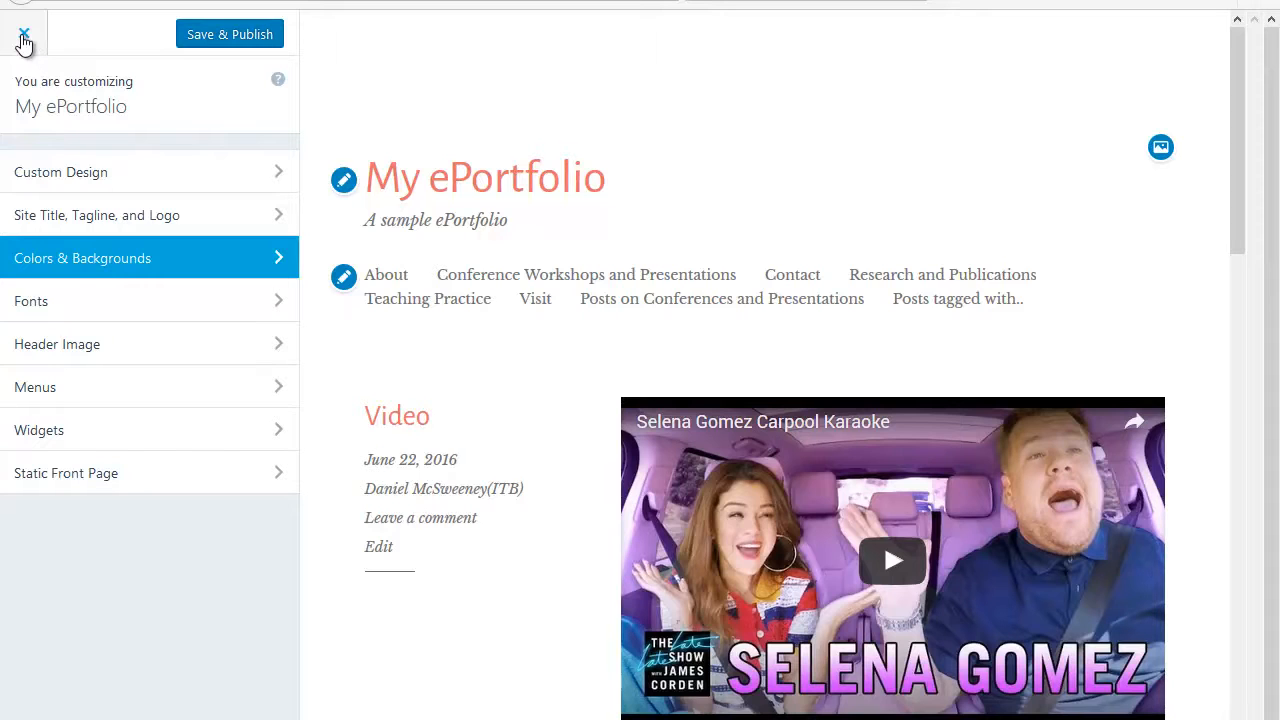
Save and publish the customizations, and view the site from its header down to the footer widgets.
{"action": "left_click", "coordinate": [240, 36]}
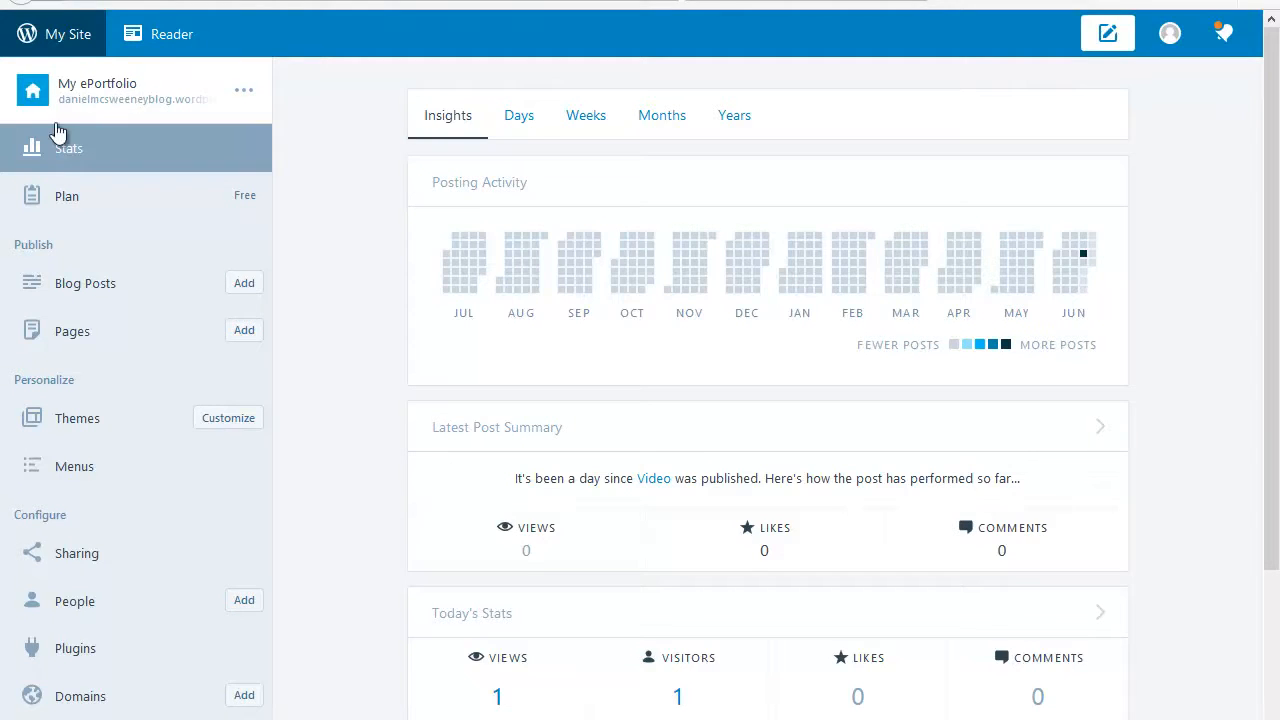
{"action": "left_click", "coordinate": [52, 118]}
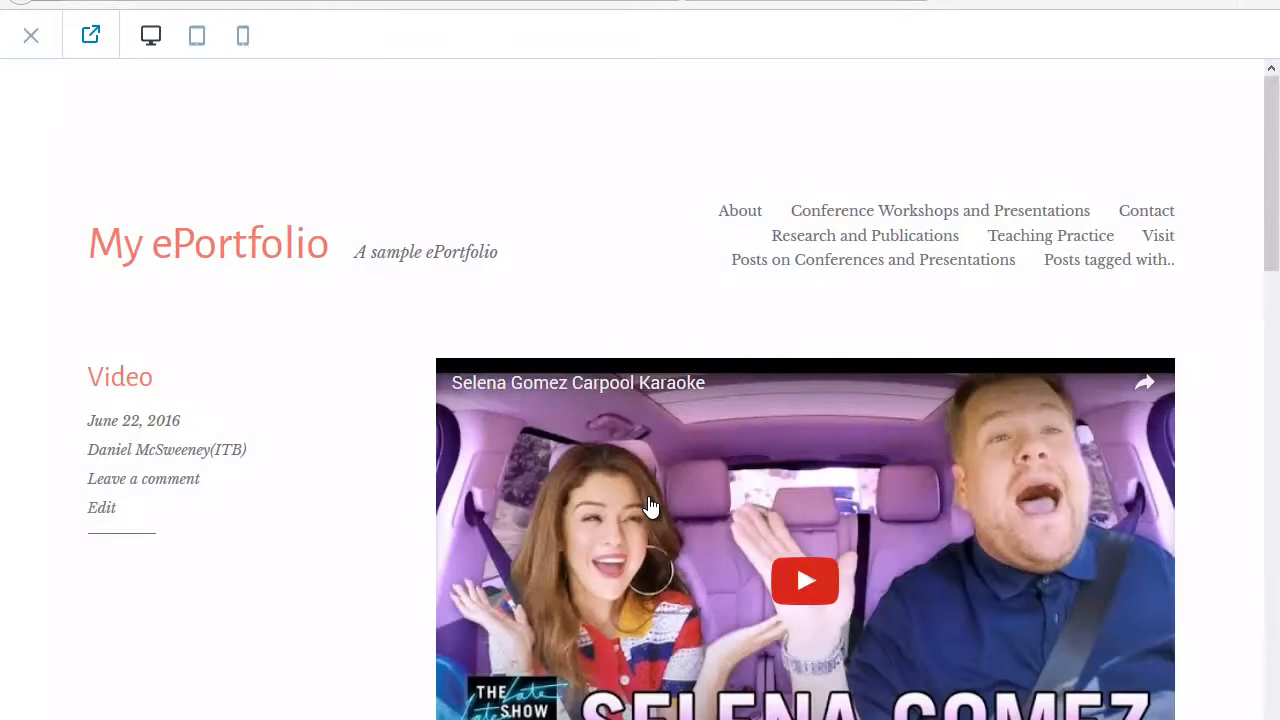
{"action": "left_click_drag", "start_coordinate": [1270, 190], "coordinate": [1271, 700]}
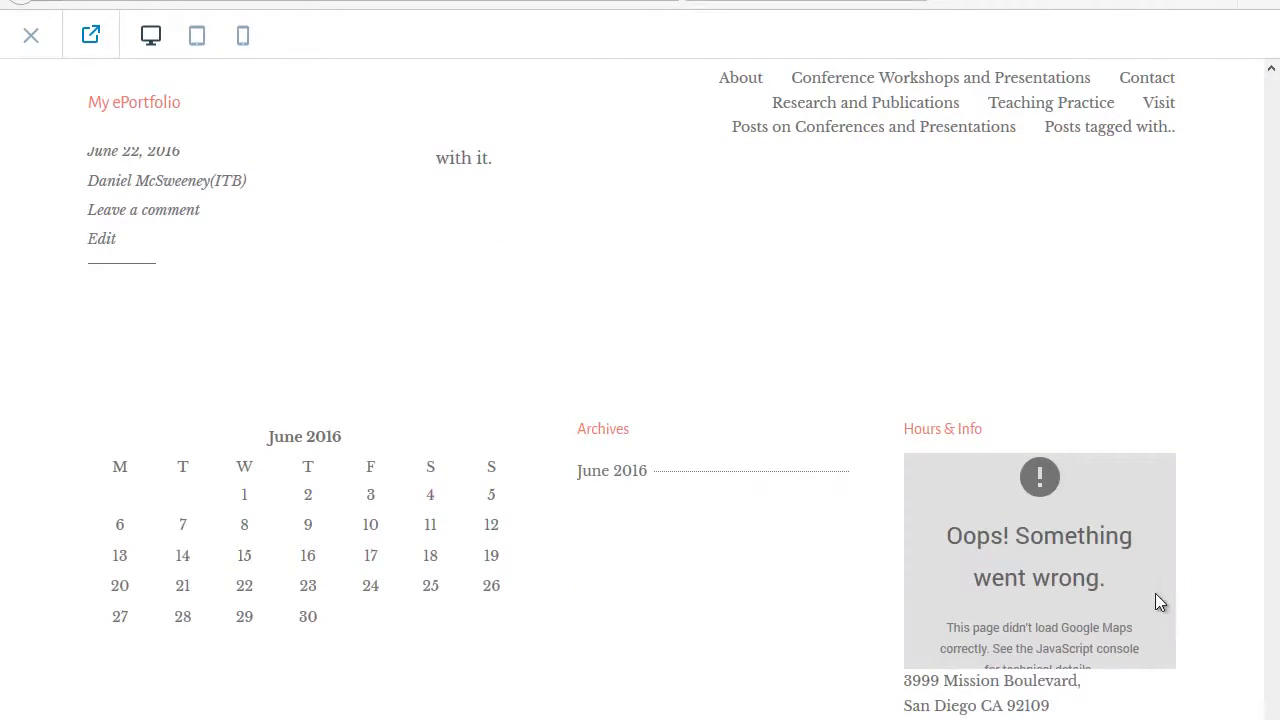
{"action": "left_click_drag", "start_coordinate": [1273, 560], "coordinate": [1275, 68]}
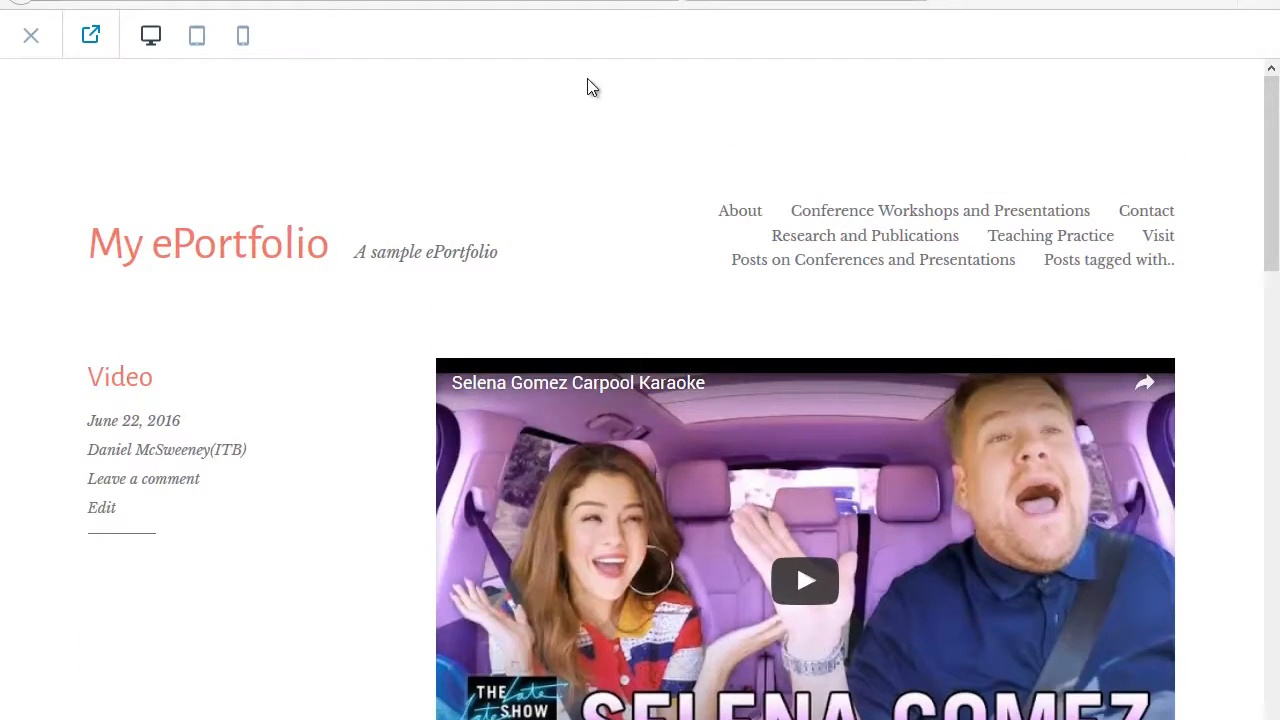
{"action": "left_click", "coordinate": [28, 38]}
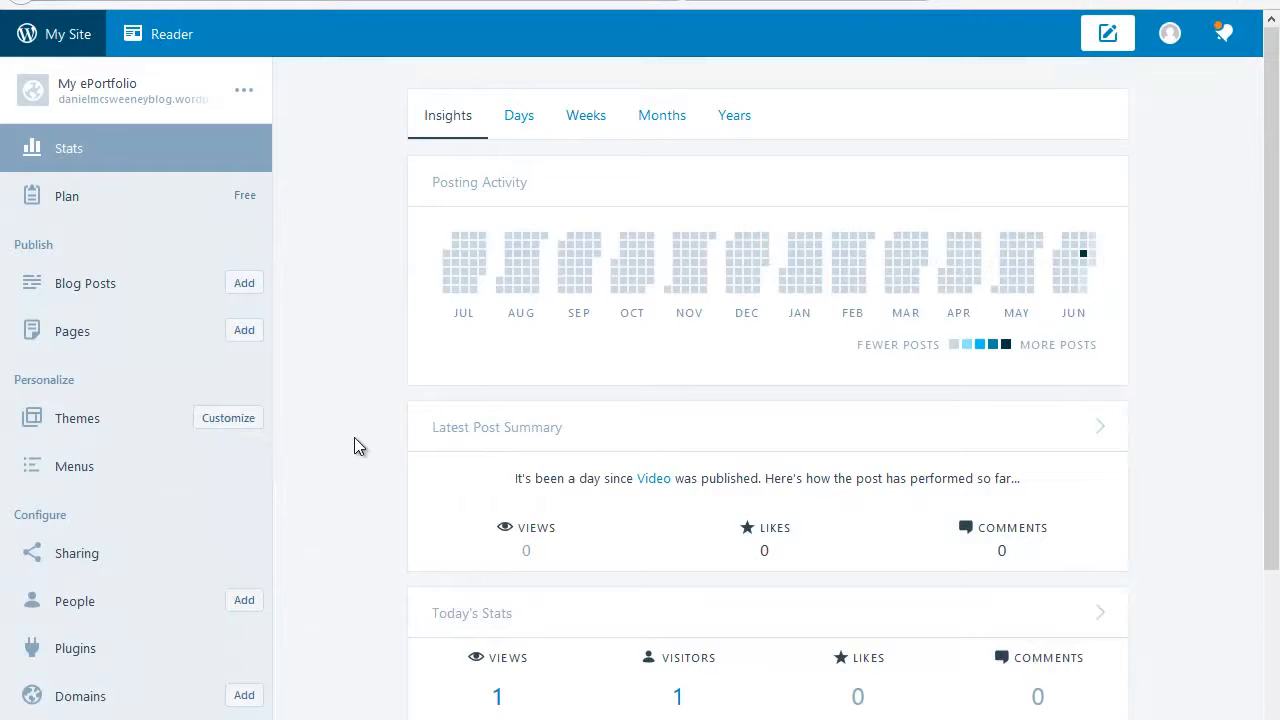
Browse the available themes and filter them to show only free ones.
{"action": "left_click", "coordinate": [38, 422]}
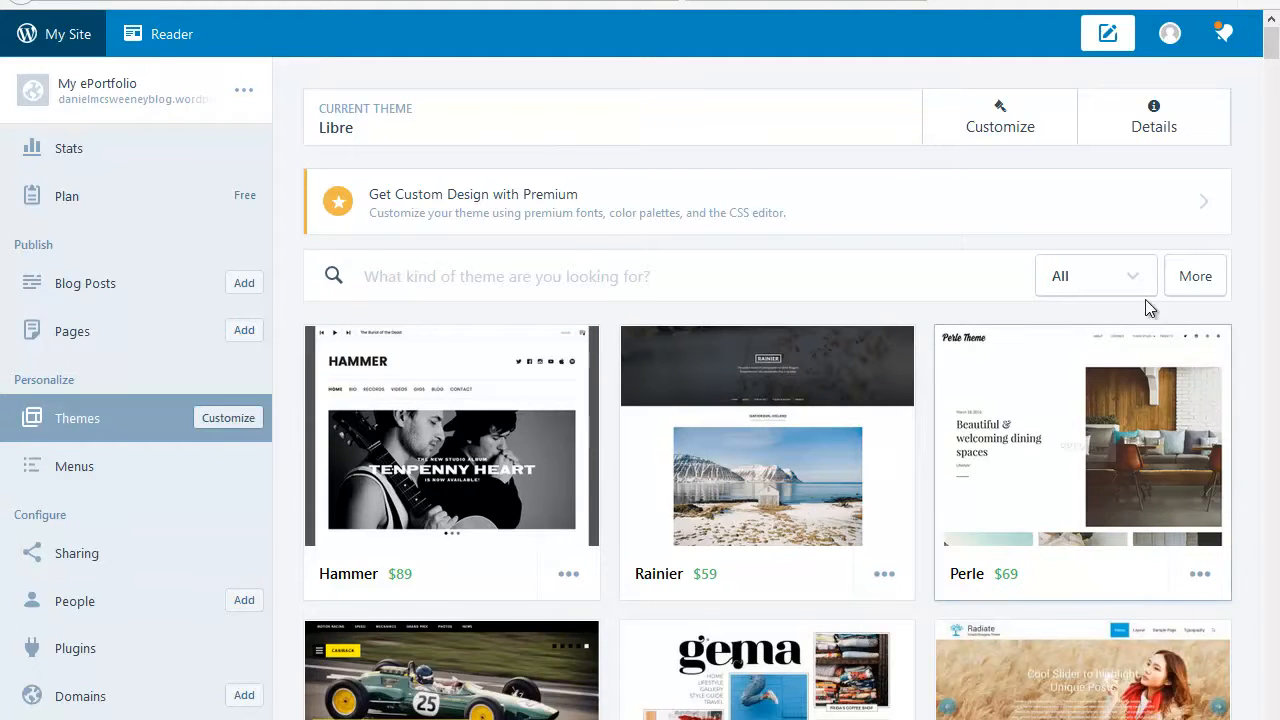
{"action": "left_click", "coordinate": [1062, 279]}
{"action": "left_click", "coordinate": [1068, 320]}
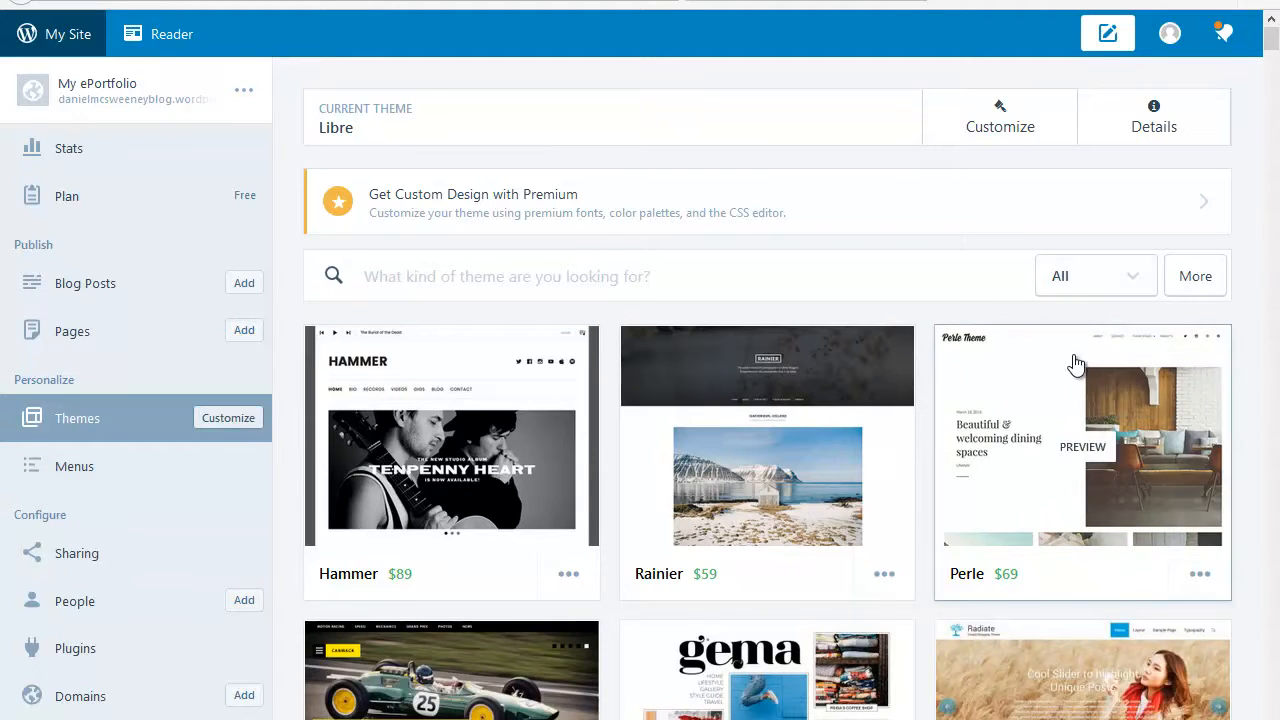
{"action": "left_click", "coordinate": [1075, 278]}
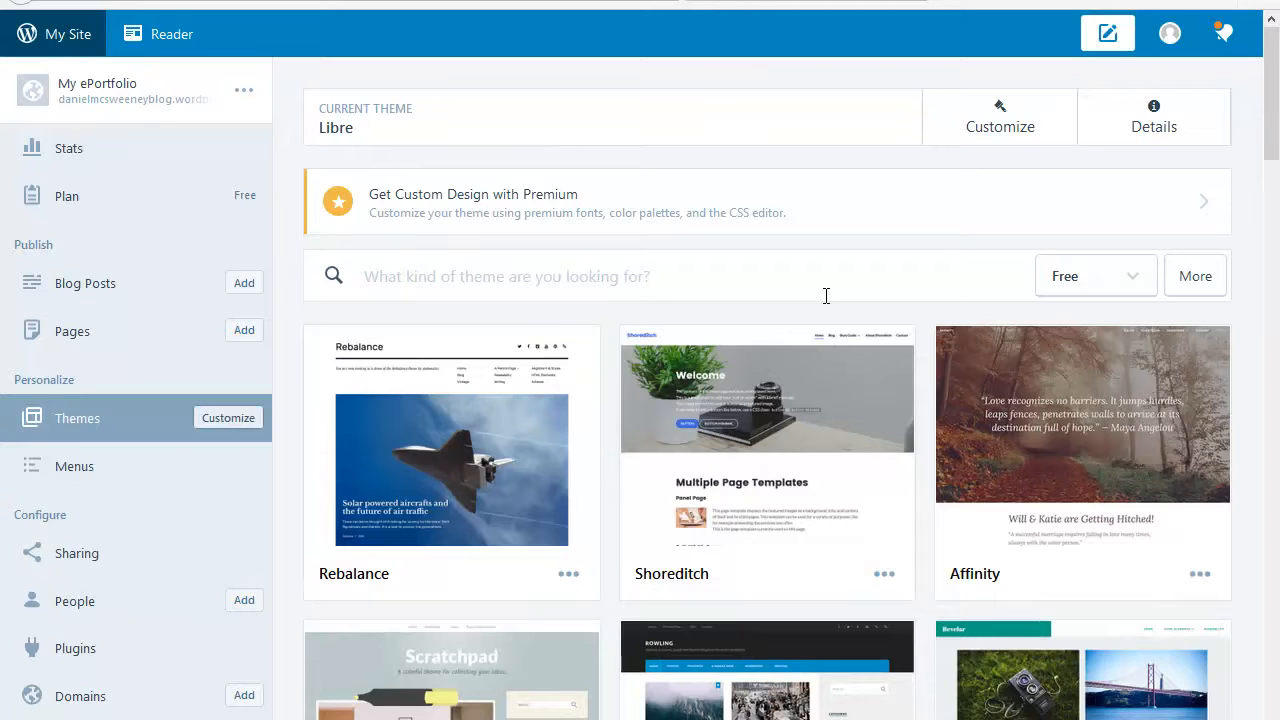
Preview the free Edin theme's demo and try it on the site in the customizer.
{"action": "left_click_drag", "start_coordinate": [1272, 85], "coordinate": [1273, 400]}
{"action": "mouse_move", "coordinate": [686, 370]}
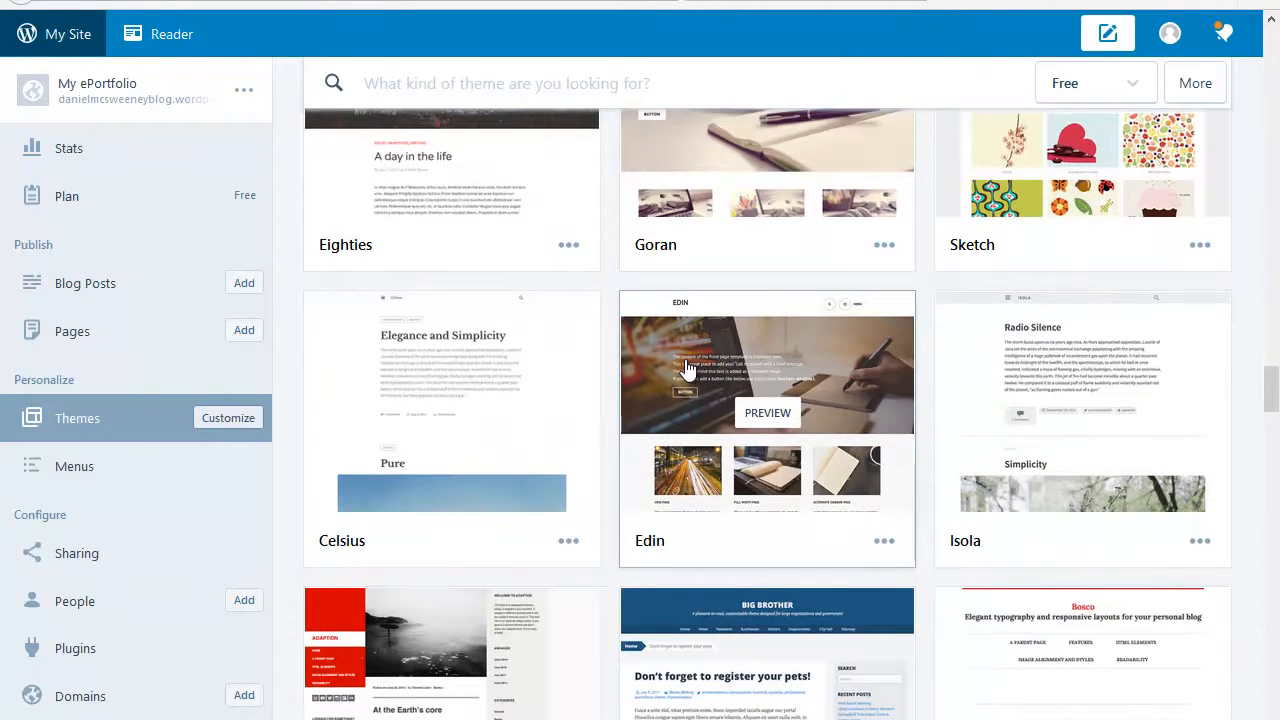
{"action": "left_click", "coordinate": [766, 408]}
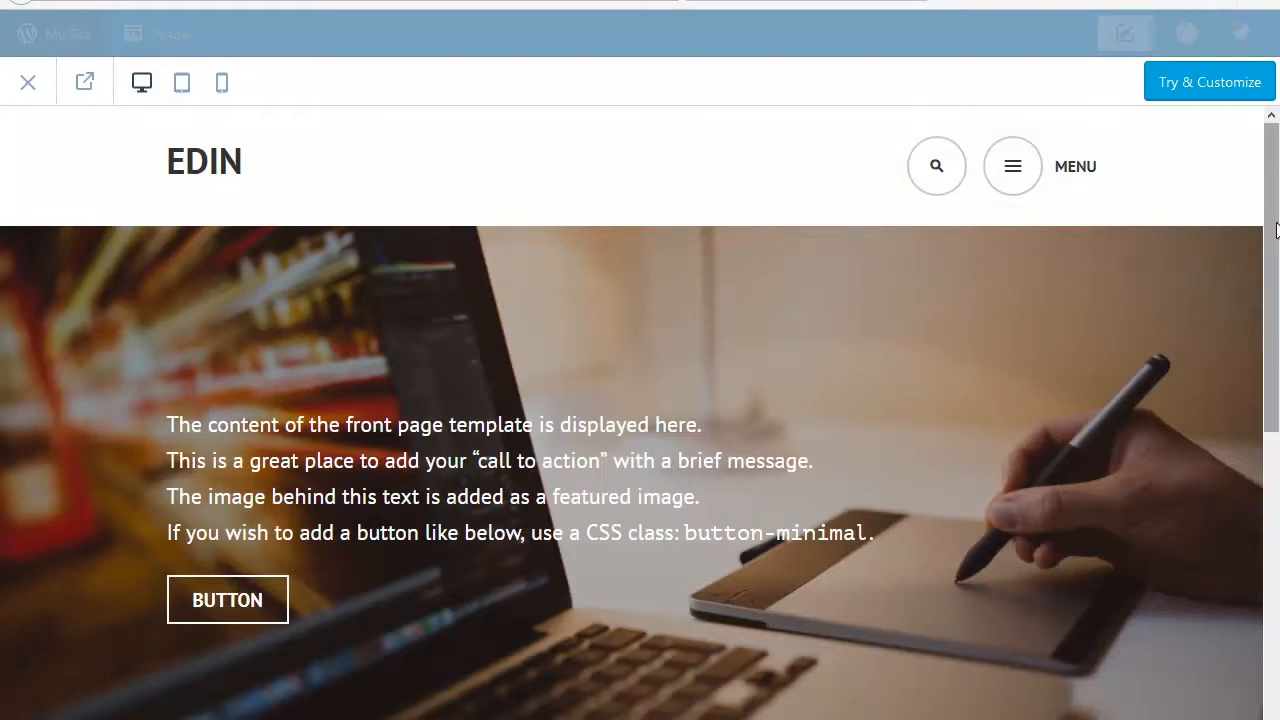
{"action": "left_click_drag", "start_coordinate": [1277, 240], "coordinate": [1277, 193]}
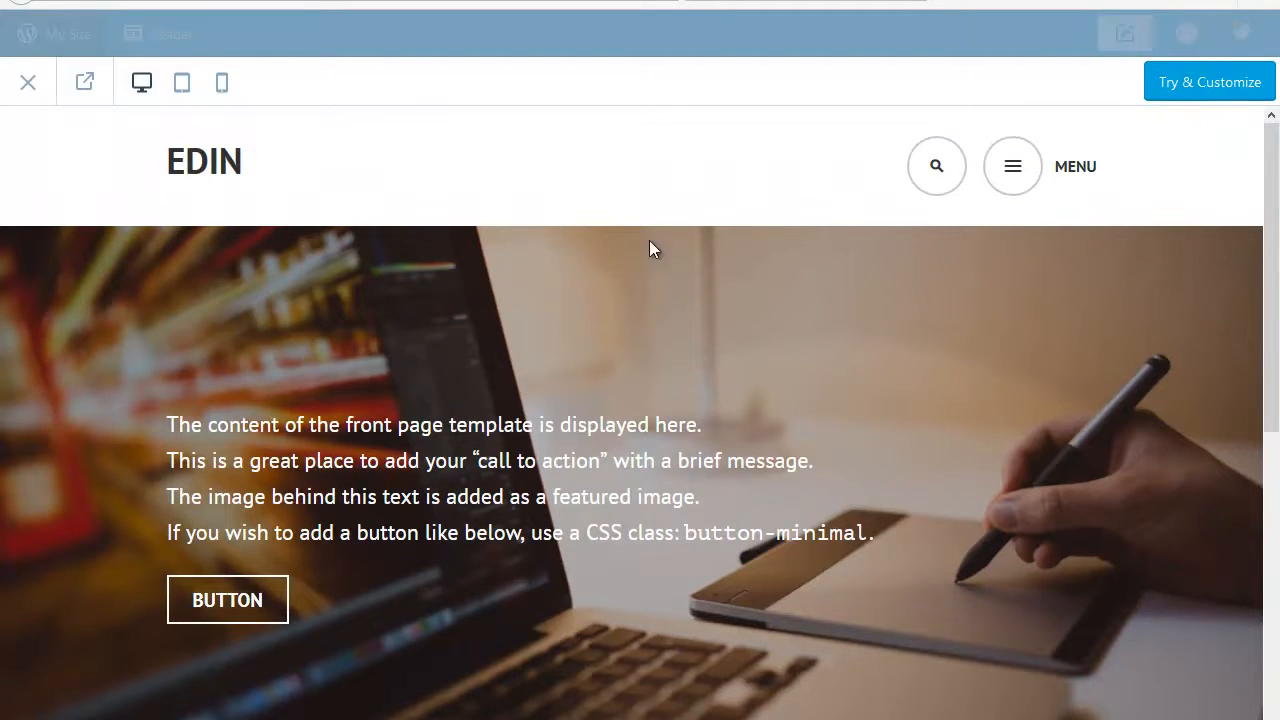
{"action": "left_click", "coordinate": [1212, 88]}
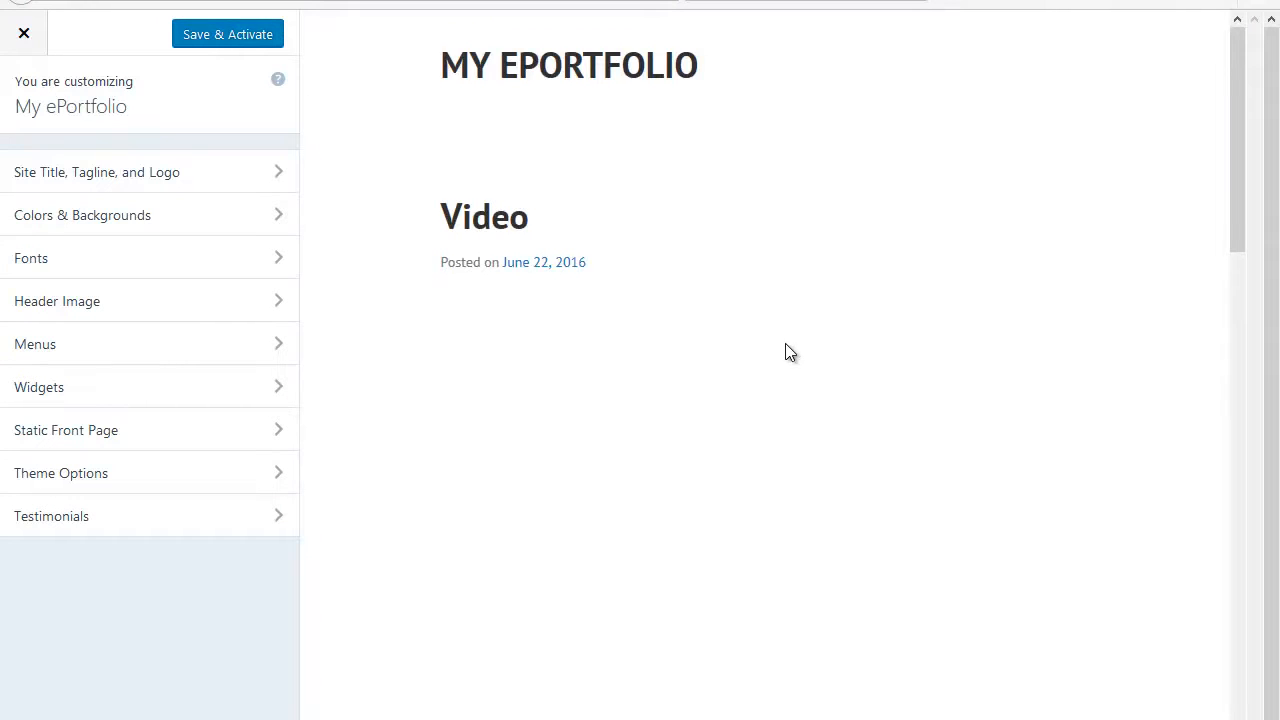
View the site's posts in the Edin theme at full width with the customizer controls collapsed.
{"action": "left_click_drag", "start_coordinate": [1236, 168], "coordinate": [1239, 100]}
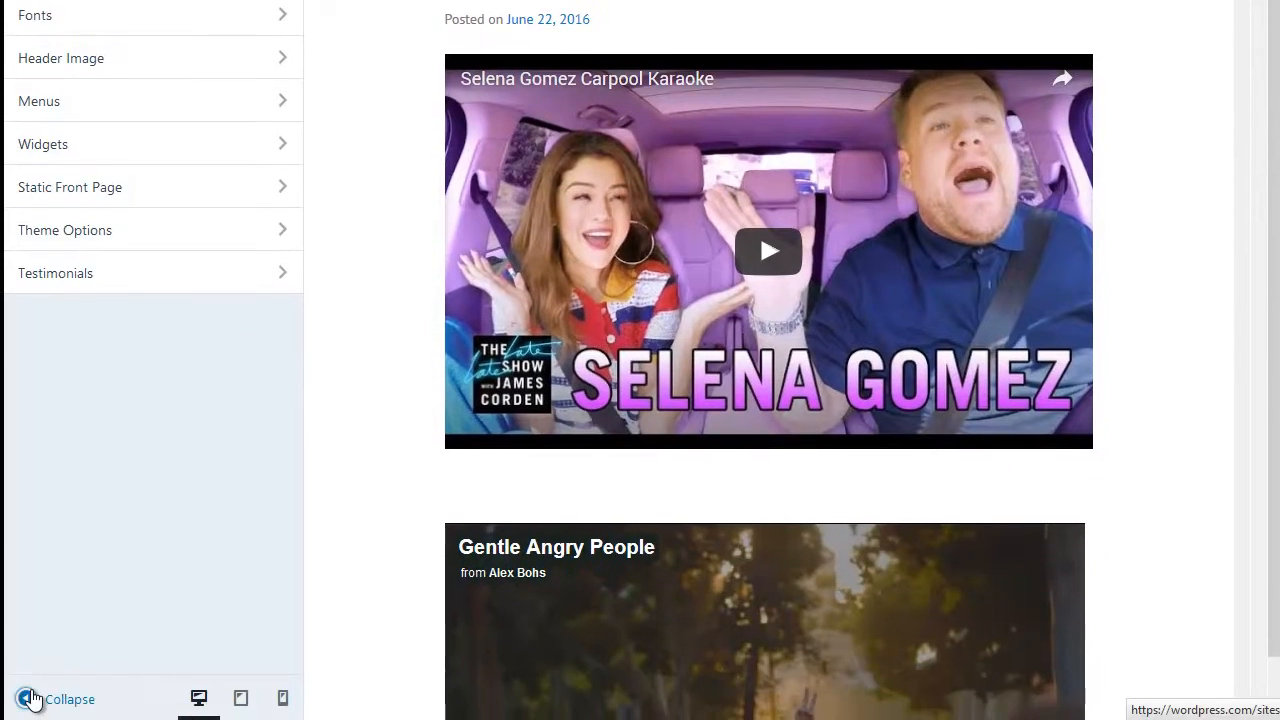
{"action": "left_click", "coordinate": [24, 696]}
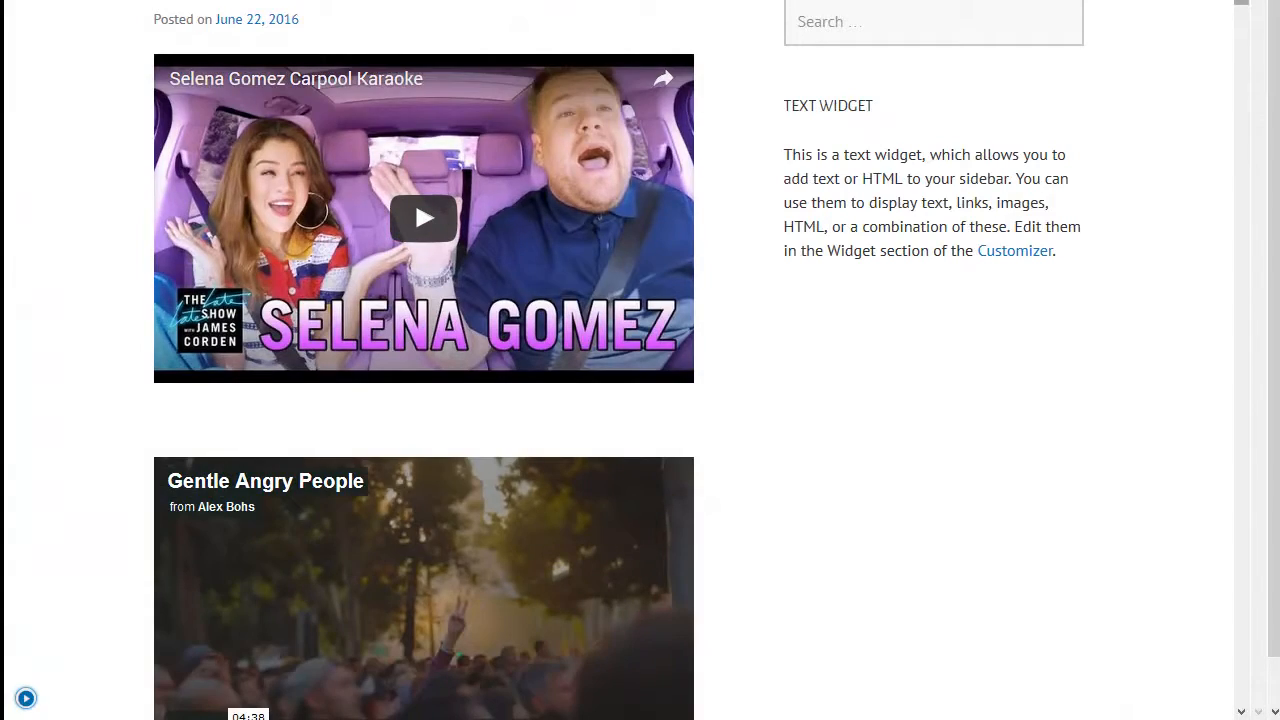
{"action": "scroll", "coordinate": [1260, 544], "scroll_direction": "down", "scroll_amount": 15}
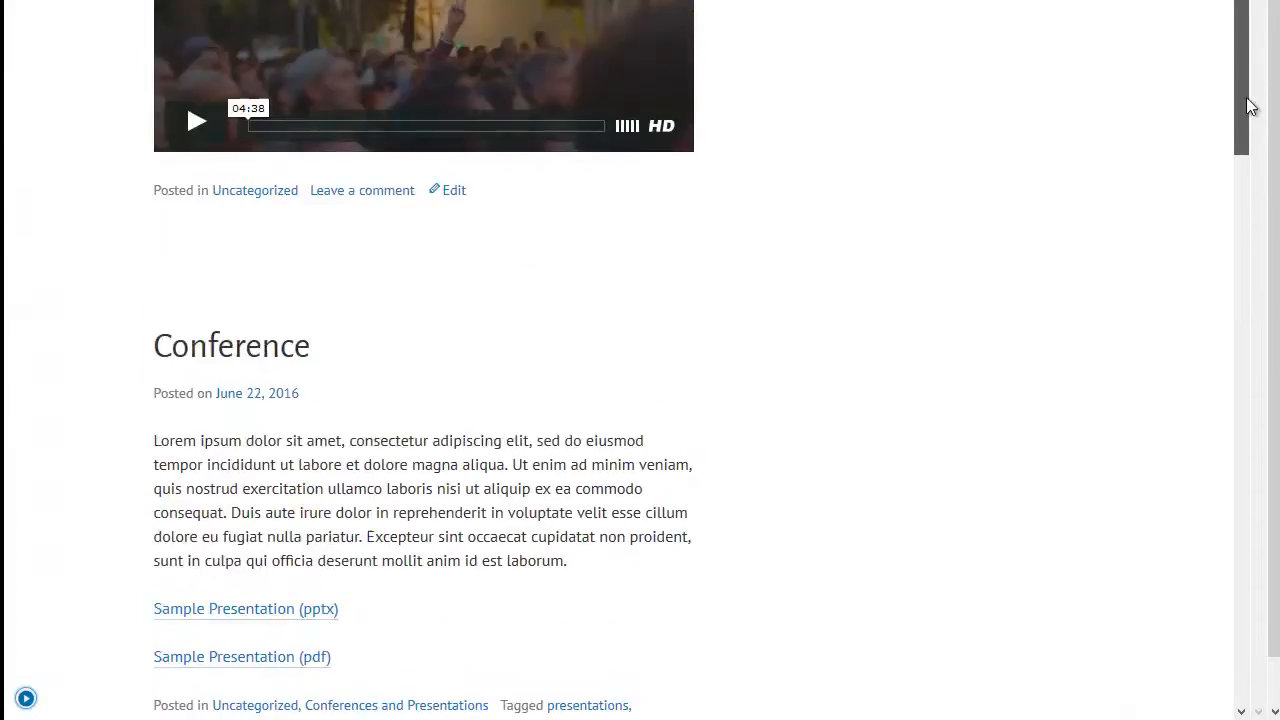
Look over the posts in the Edin theme, restore the customizer controls, and return to the free themes without activating Edin.
{"action": "scroll", "coordinate": [1260, 544], "scroll_direction": "down", "scroll_amount": 5}
{"action": "scroll", "coordinate": [1262, 660], "scroll_direction": "up", "scroll_amount": 20}
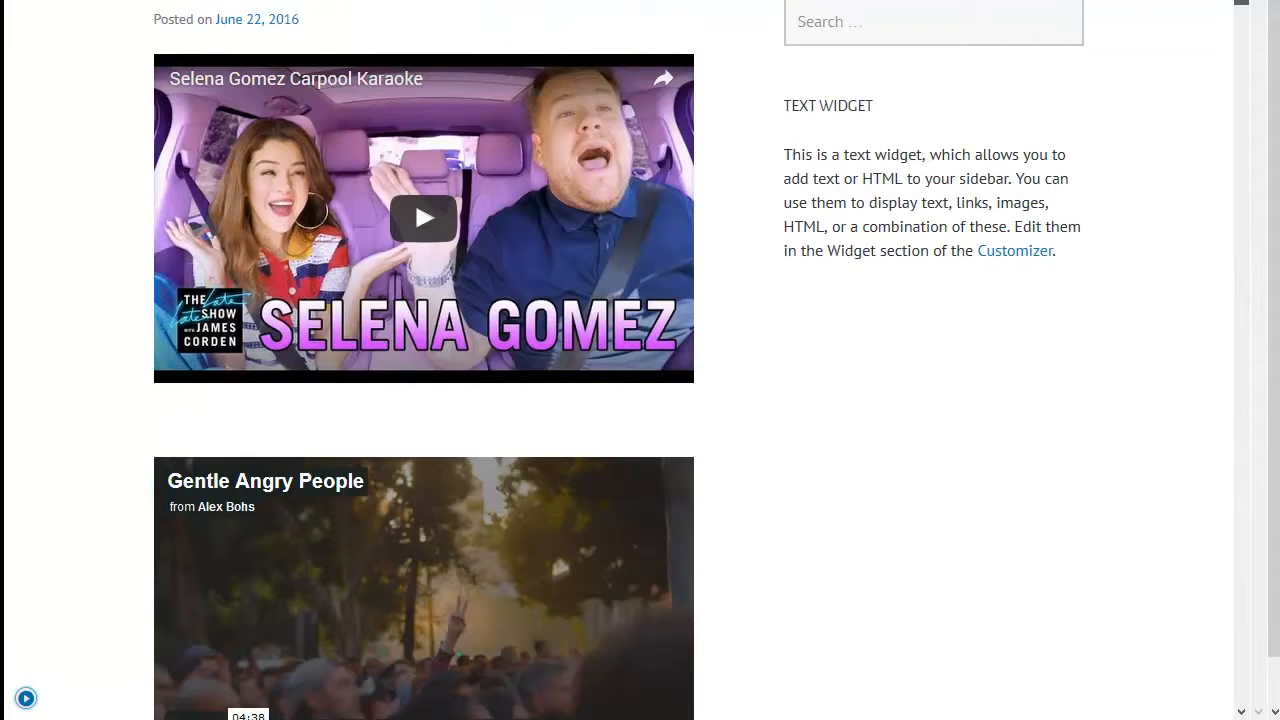
{"action": "left_click", "coordinate": [26, 698]}
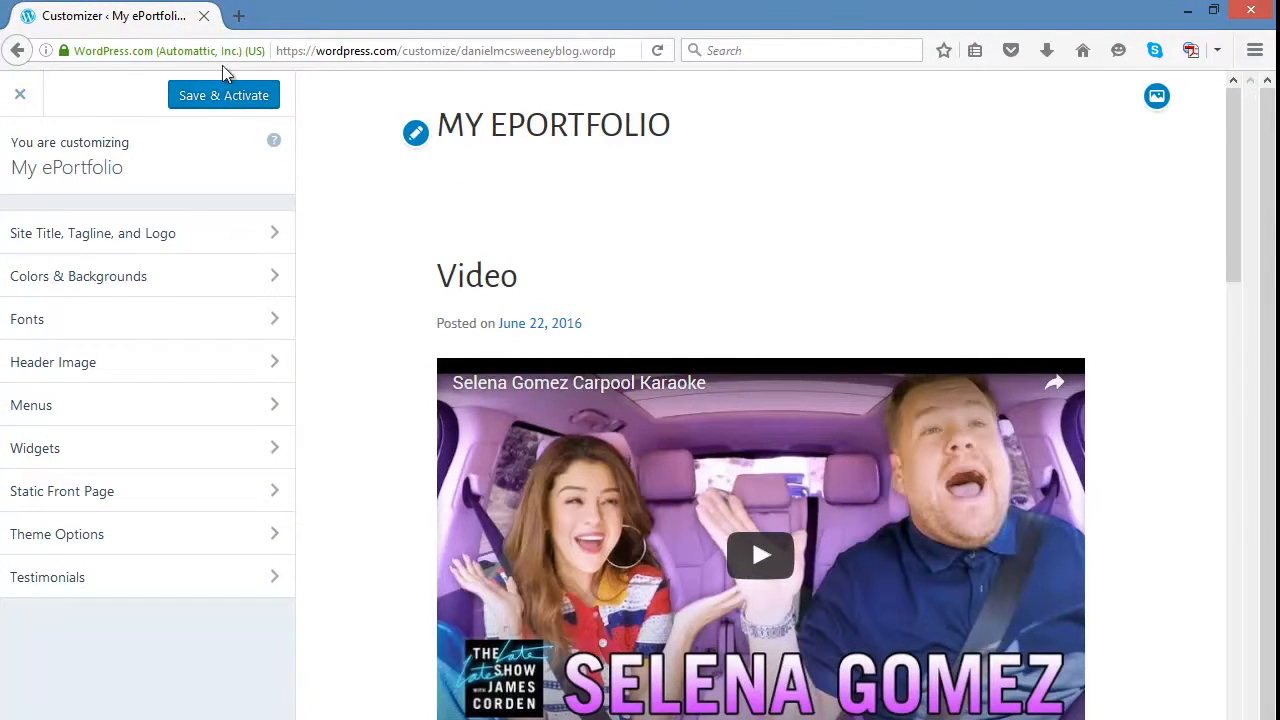
{"action": "left_click", "coordinate": [18, 98]}
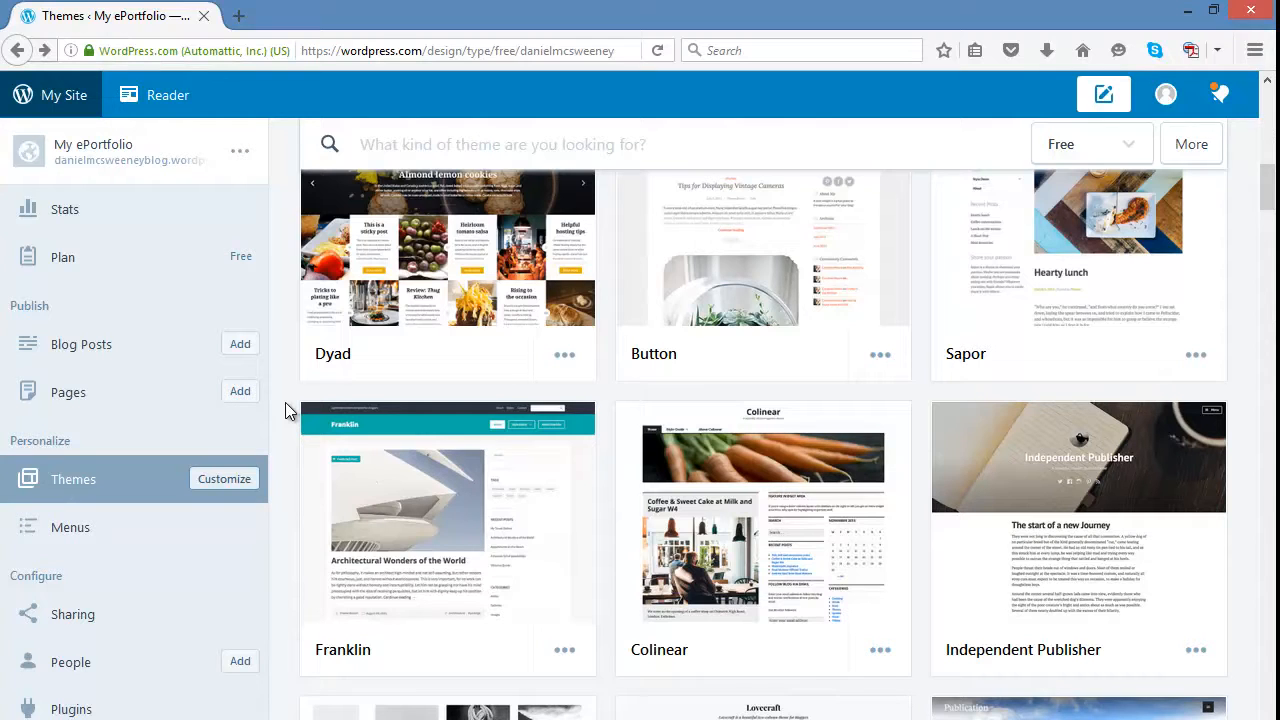
Preview the free Dyad theme's demo and try it on the site in the customizer.
{"action": "left_click", "coordinate": [538, 413]}
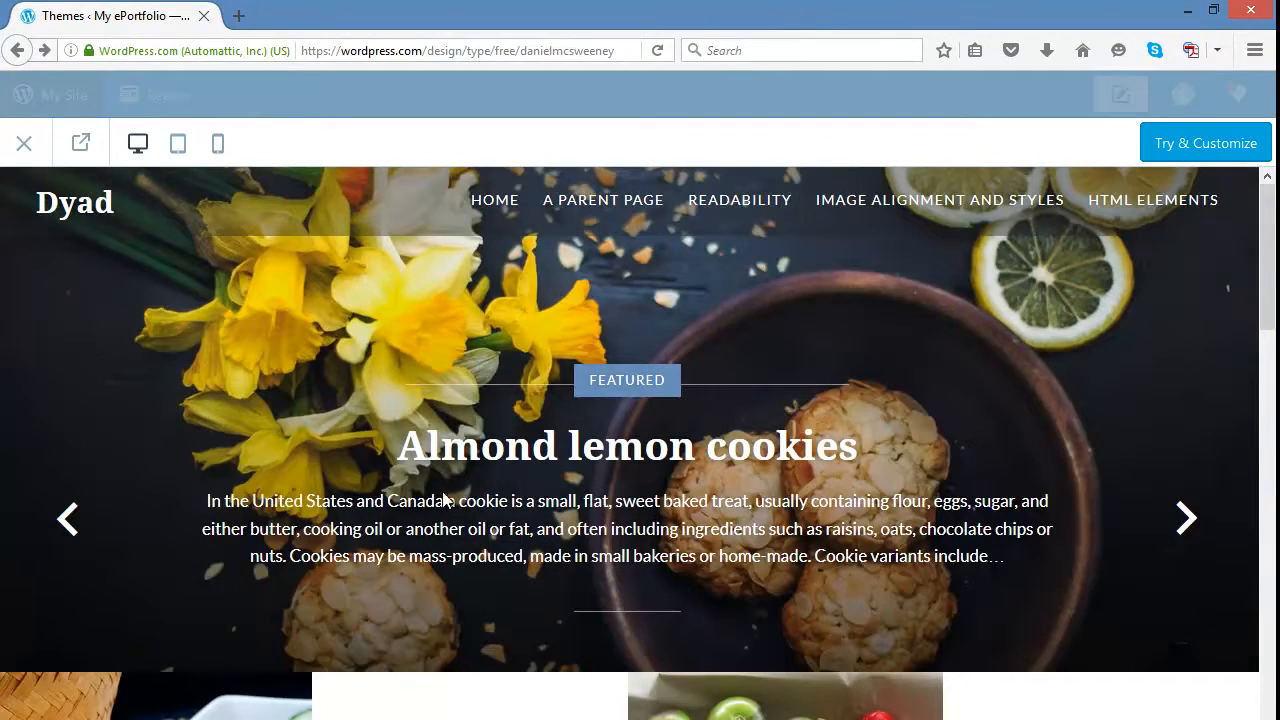
{"action": "left_click", "coordinate": [1268, 424]}
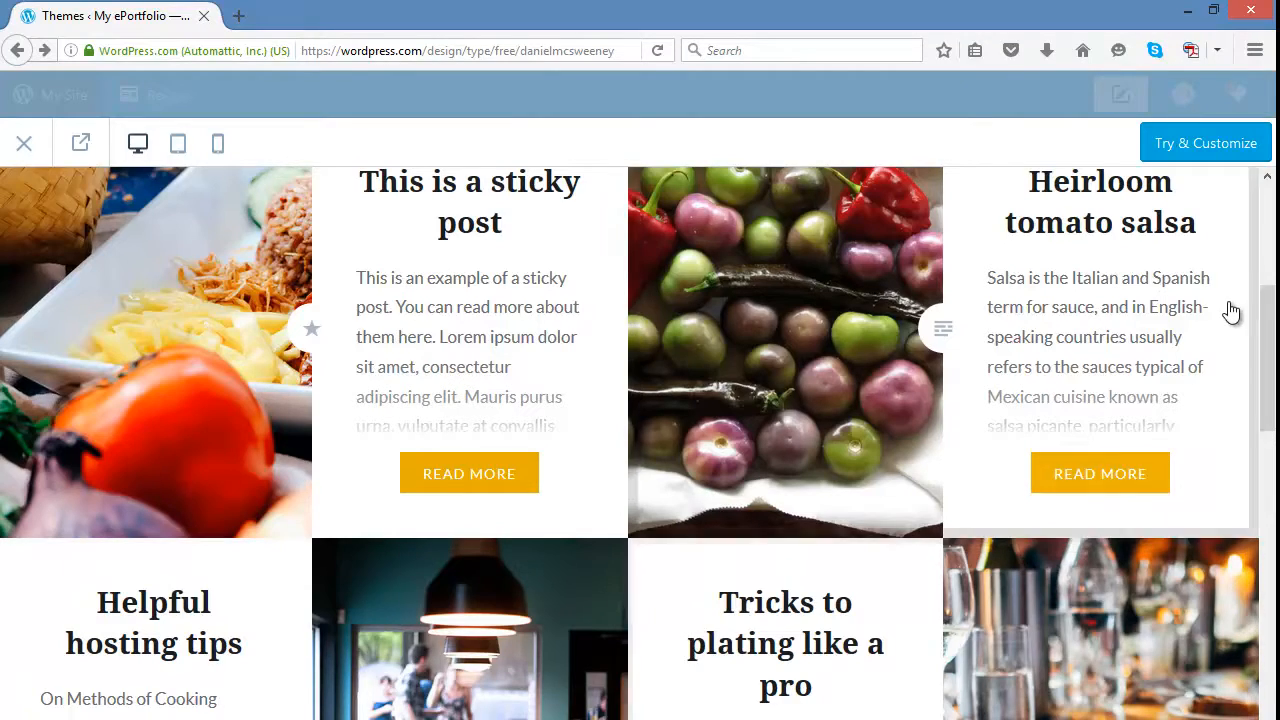
{"action": "left_click_drag", "start_coordinate": [1272, 355], "coordinate": [1266, 214]}
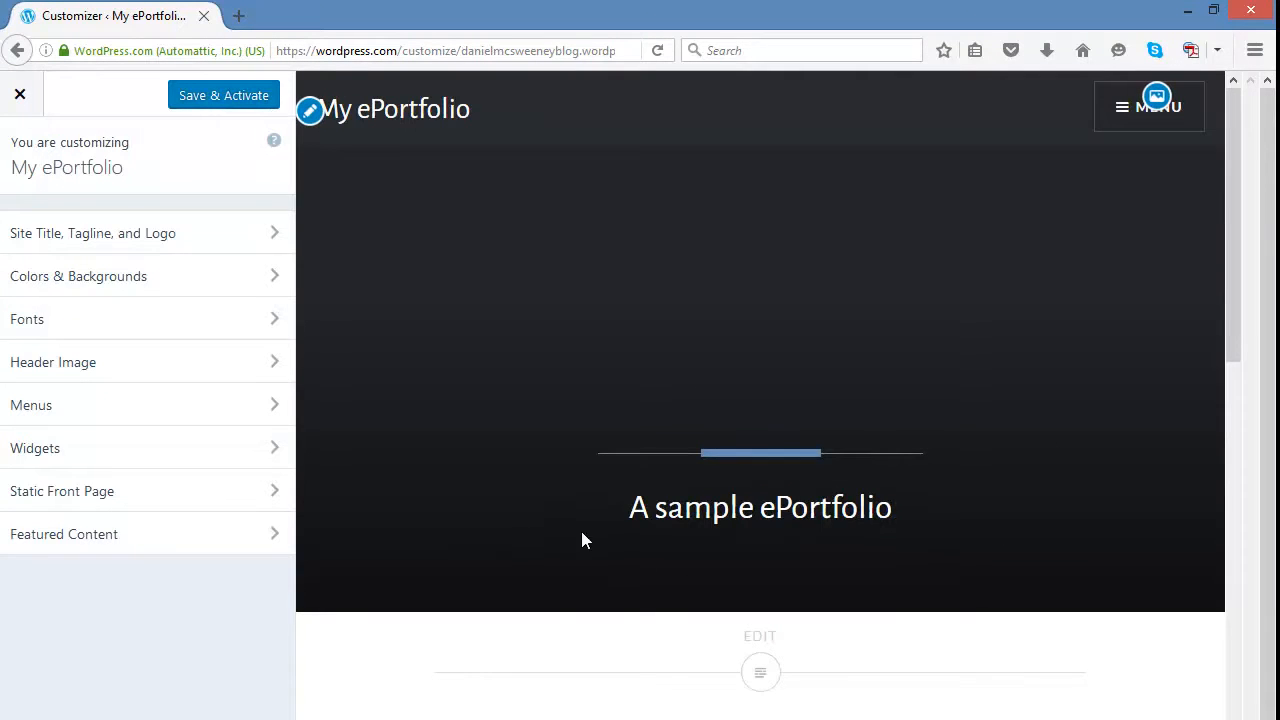
View the ePortfolio's home page in the Dyad theme at full width with the customizer controls collapsed.
{"action": "left_click", "coordinate": [20, 715]}
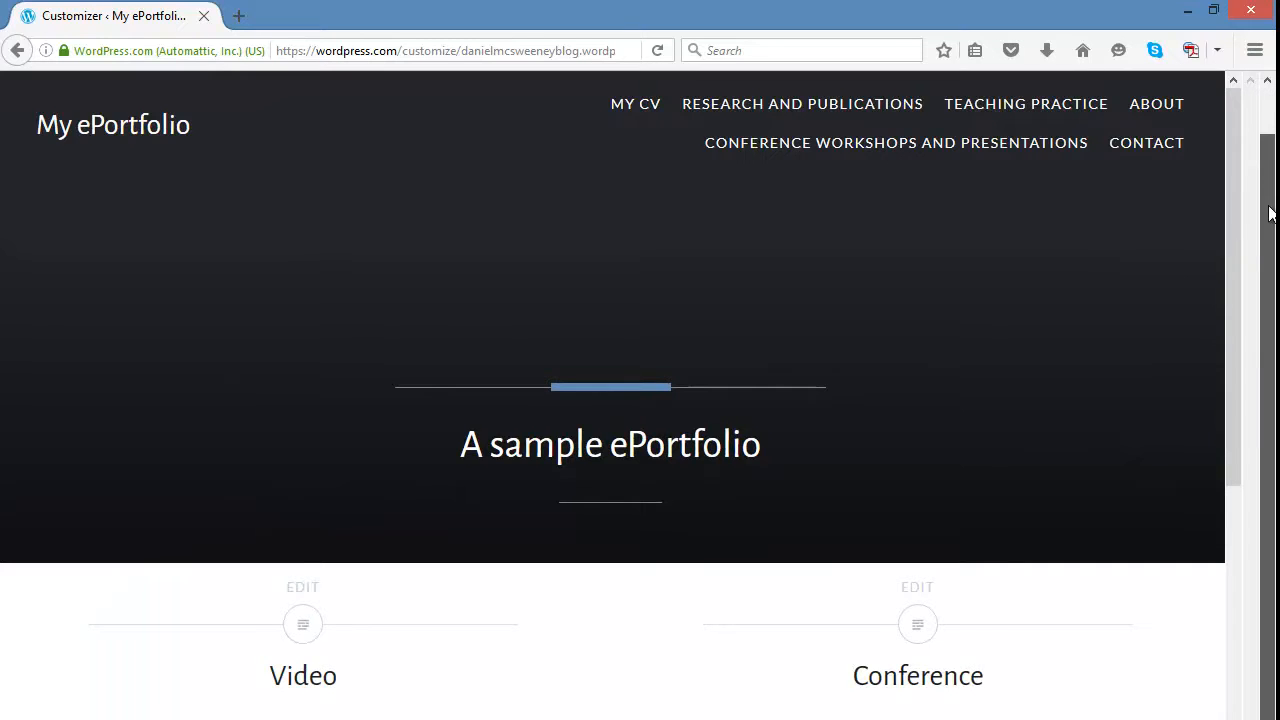
{"action": "left_click_drag", "start_coordinate": [1230, 184], "coordinate": [1253, 667]}
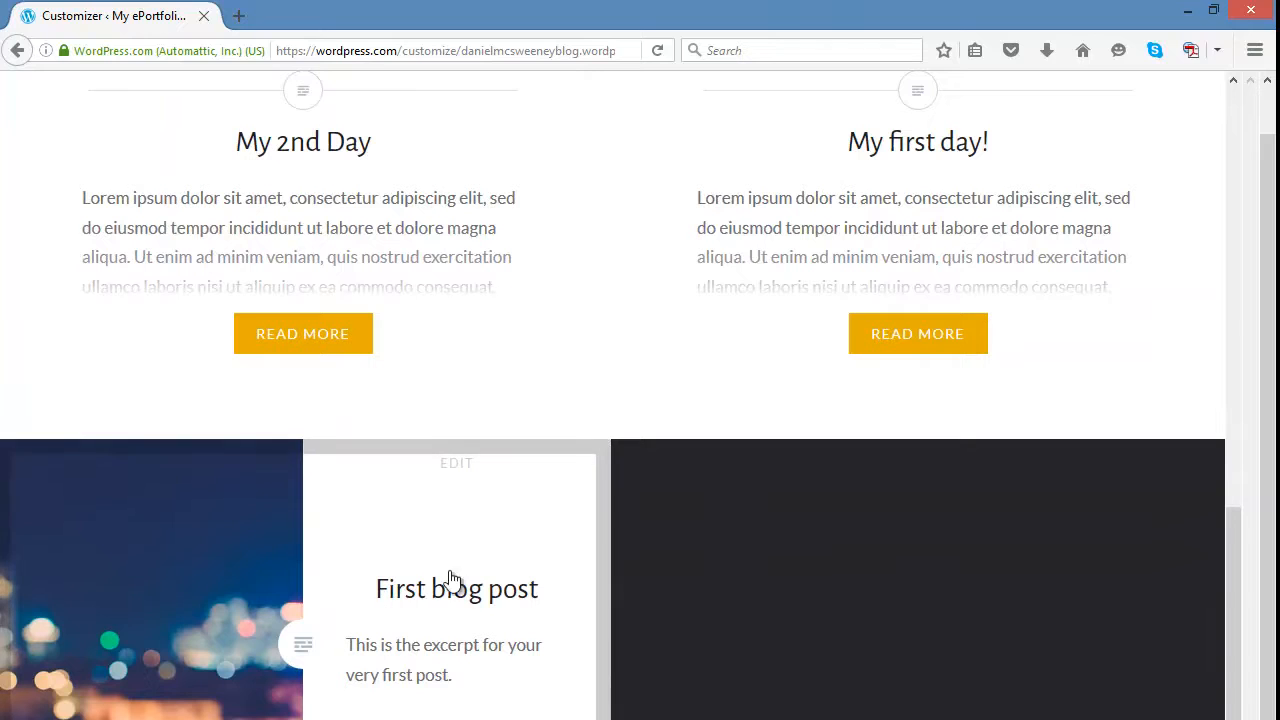
{"action": "left_click_drag", "start_coordinate": [1234, 698], "coordinate": [1230, 342]}
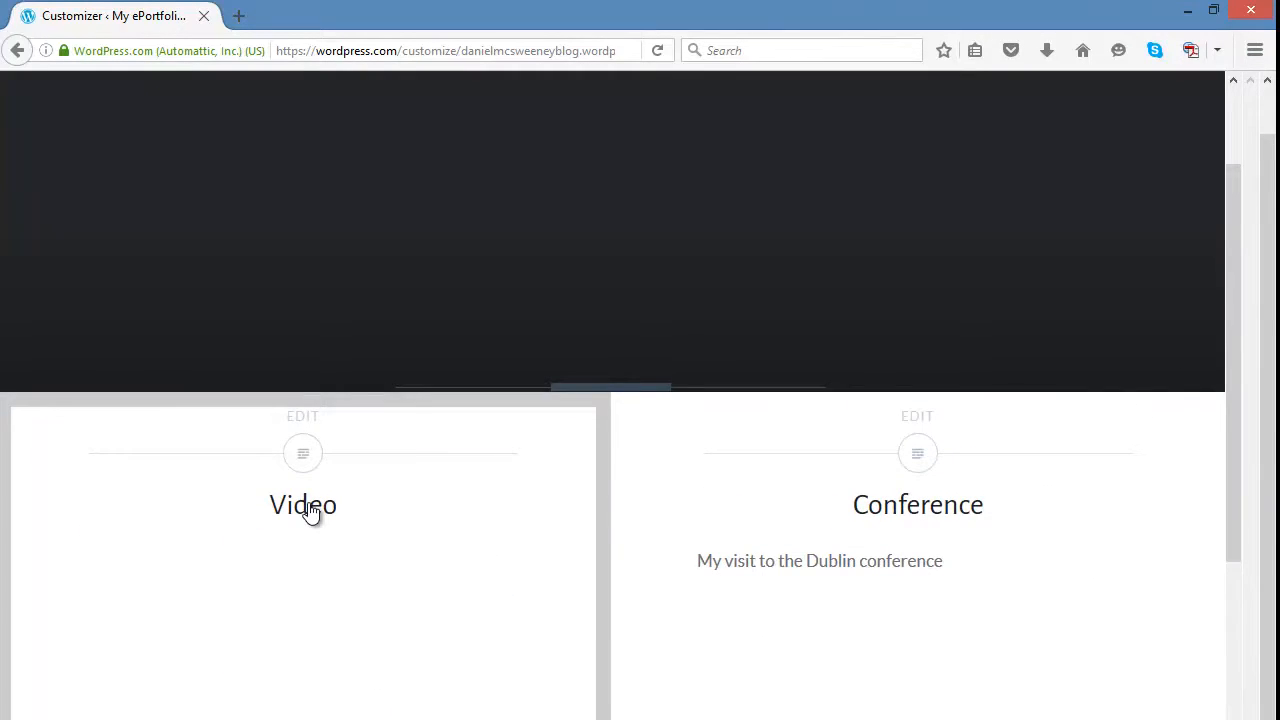
View the Conference post in the Dyad theme and go back to the free themes list without activating Dyad.
{"action": "left_click", "coordinate": [914, 458]}
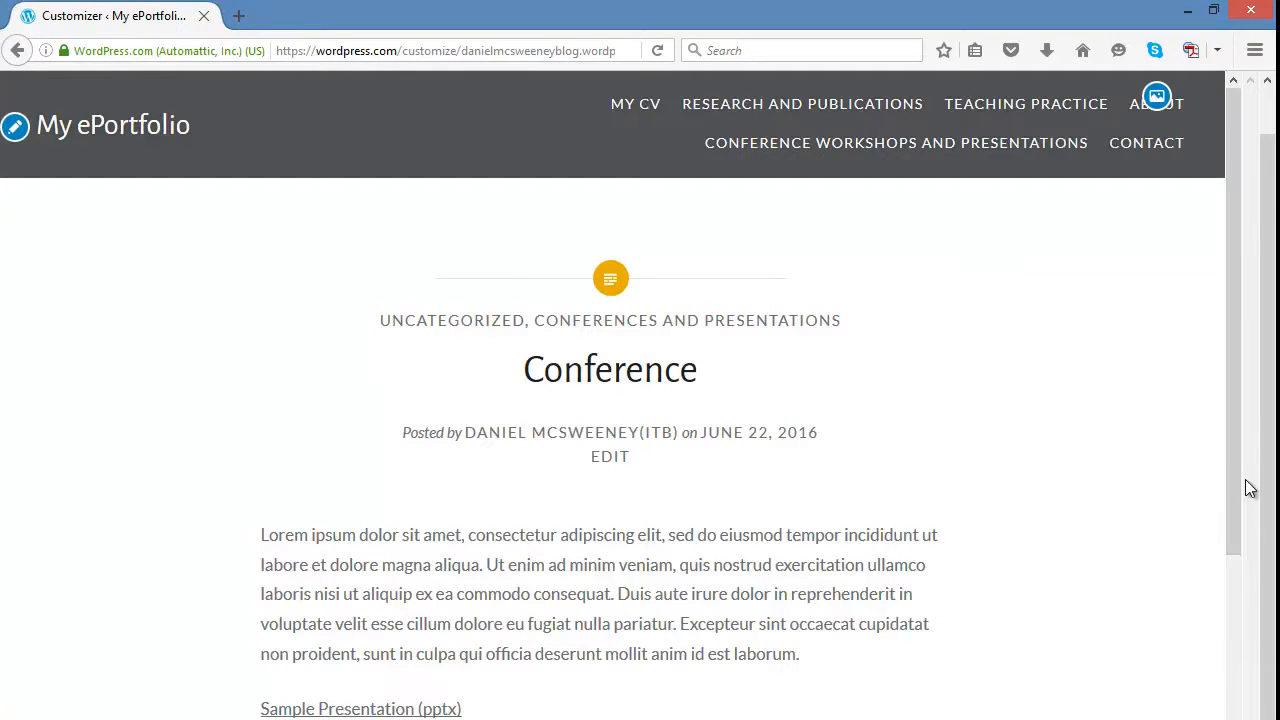
{"action": "left_click_drag", "start_coordinate": [1234, 538], "coordinate": [949, 329]}
{"action": "left_click", "coordinate": [17, 50]}
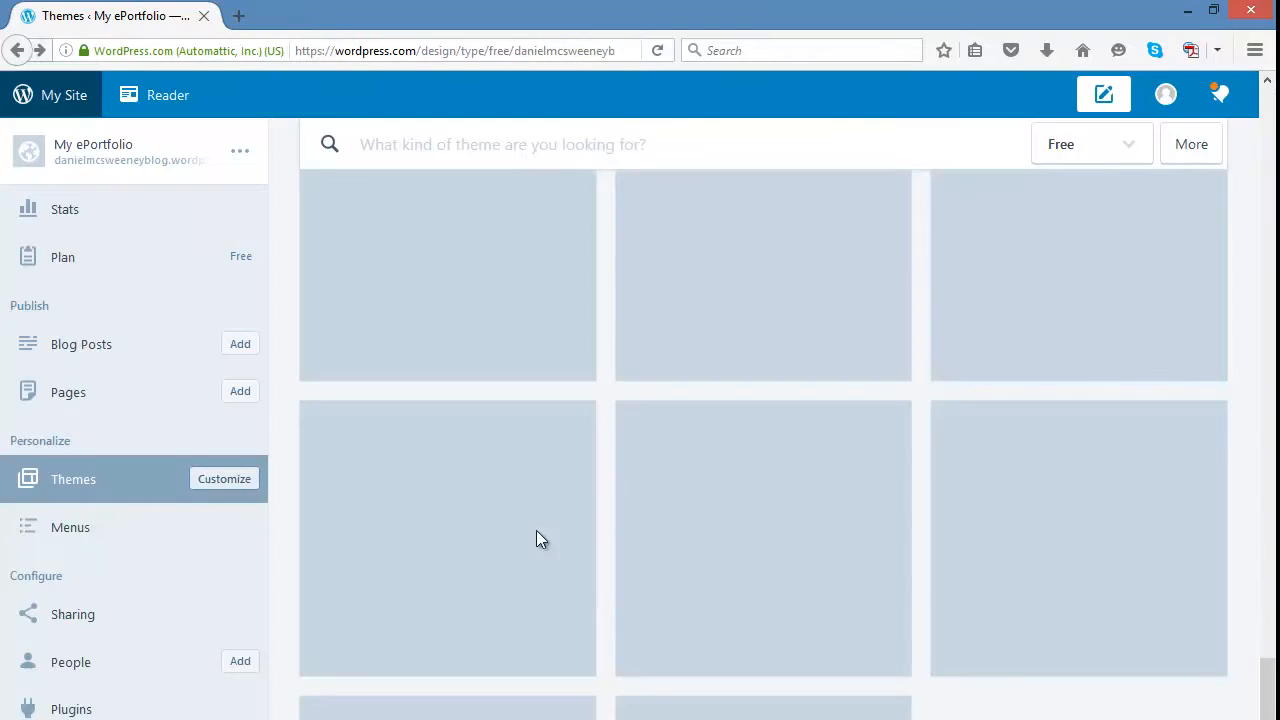